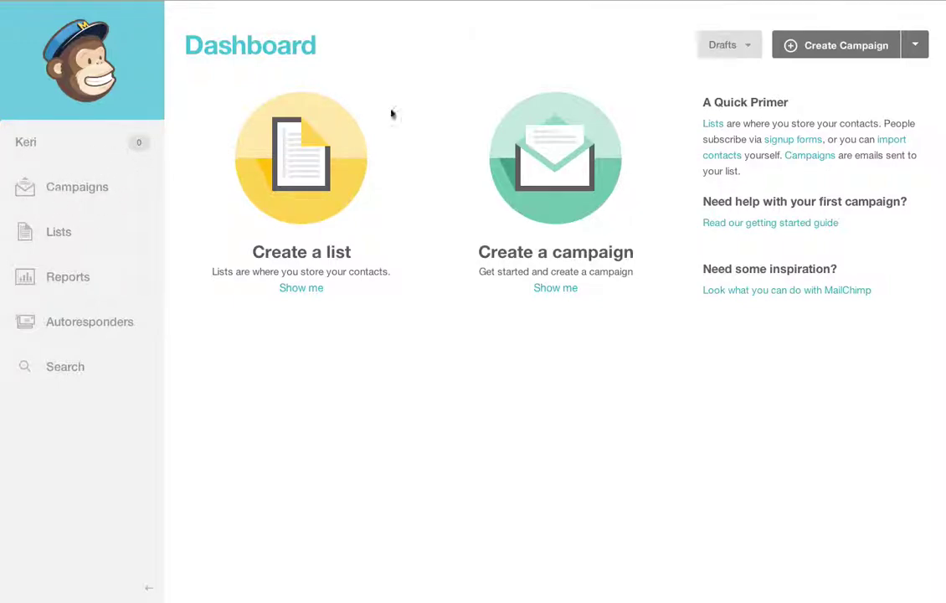
- Address the campaign to the entire Client Mailing List and continue
{"action": "left_click", "coordinate": [791, 48]}
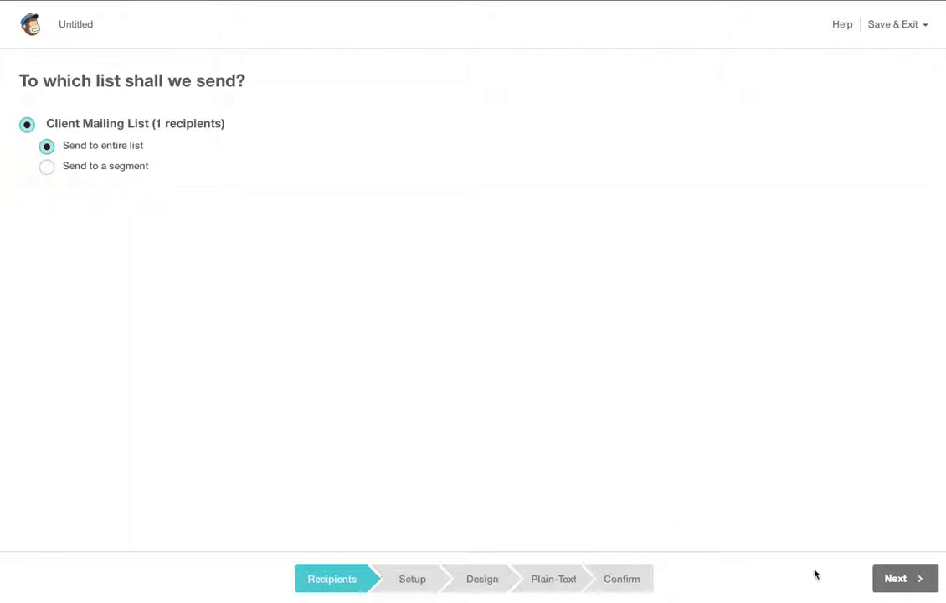
- Name the campaign 'June newsletter' on the Setup form
{"action": "left_click", "coordinate": [912, 580]}
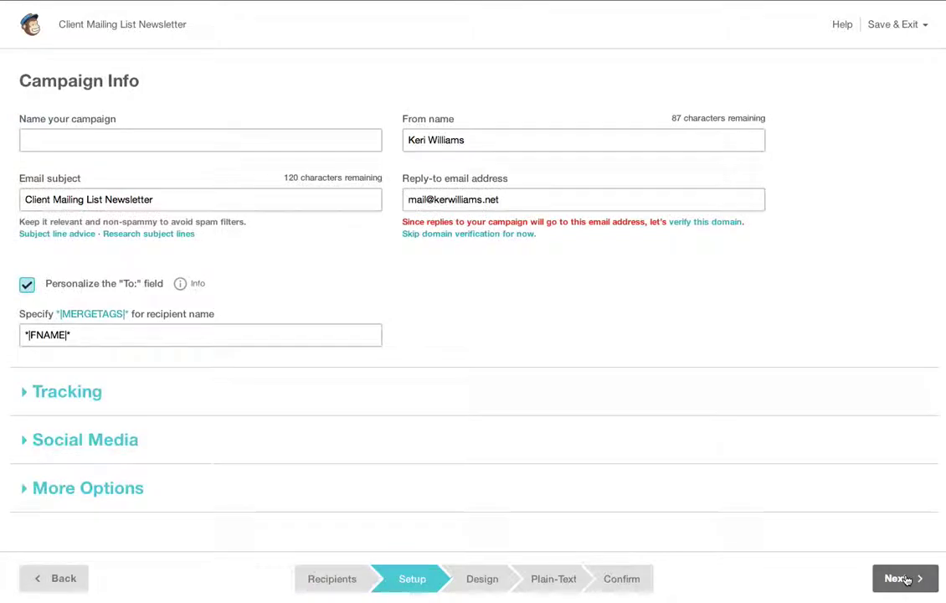
{"action": "left_click", "coordinate": [322, 140]}
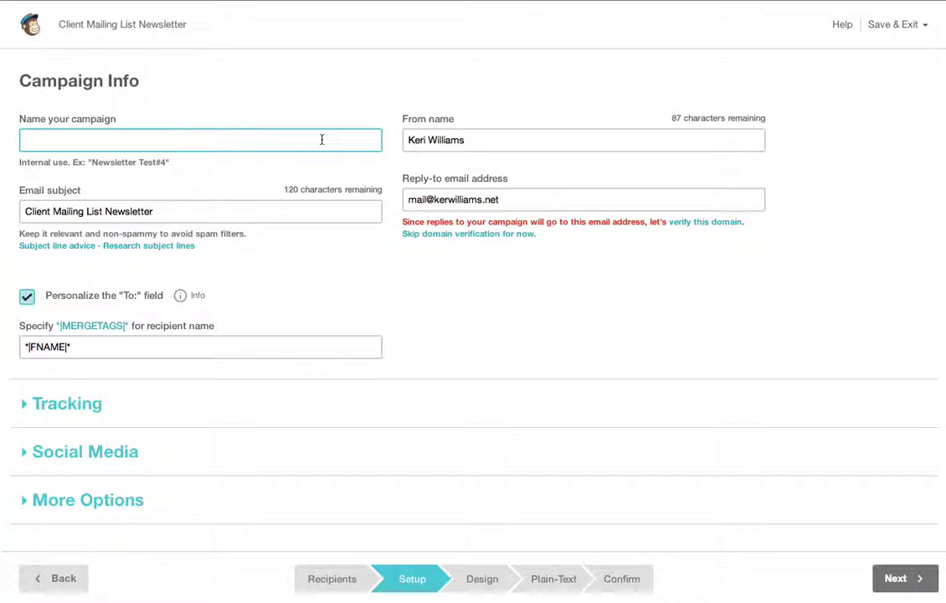
{"action": "type", "text": "June newsletter"}
- Replace the email subject with 'June news: article on xxx yyy and zzzz', fixing typos
{"action": "left_click", "coordinate": [436, 134]}
{"action": "left_click_drag", "start_coordinate": [494, 142], "coordinate": [330, 139]}
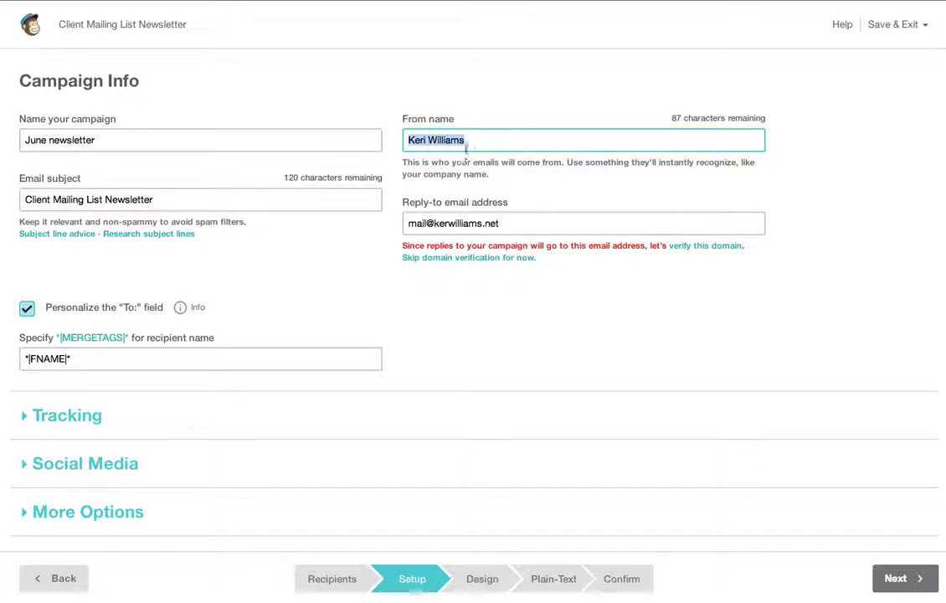
{"action": "left_click", "coordinate": [159, 201]}
{"action": "key", "text": "super+a"}
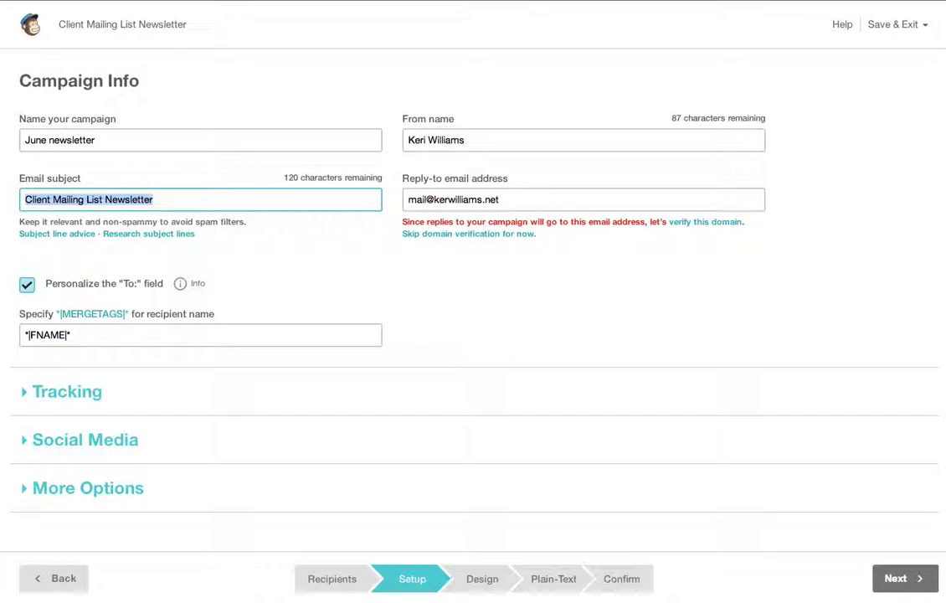
{"action": "type", "text": "June news"}
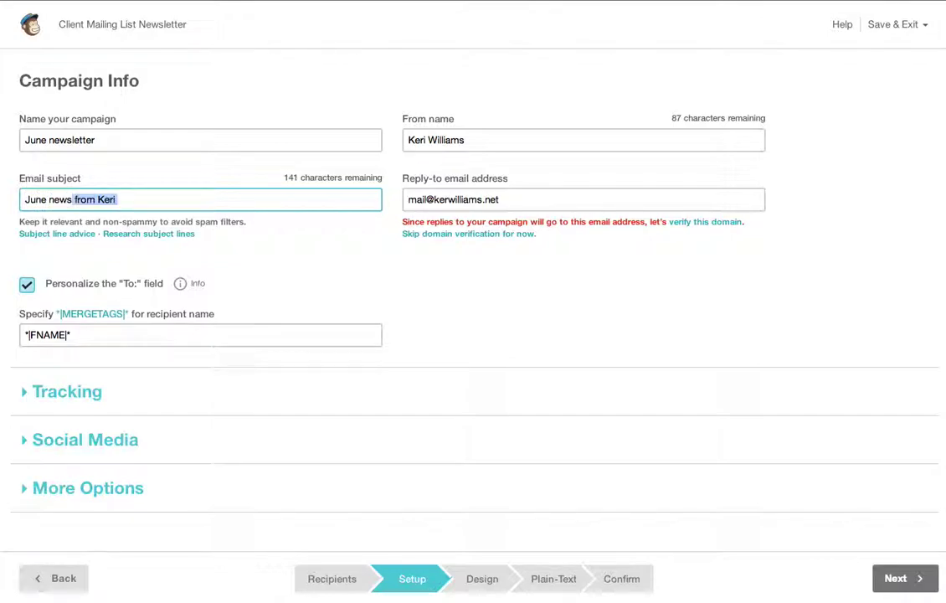
{"action": "type", "text": ": artle "}
{"action": "type", "text": "d"}
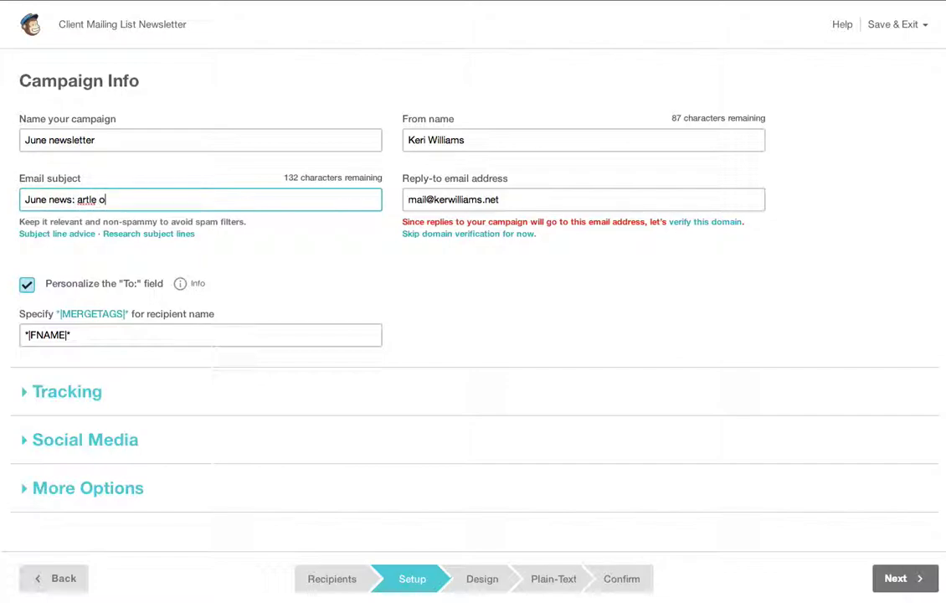
{"action": "key", "text": "BackSpace"}
{"action": "key", "text": "BackSpace"}
{"action": "key", "text": "BackSpace"}
{"action": "key", "text": "BackSpace"}
{"action": "type", "text": "icle on xxx yyyh and zzzz"}
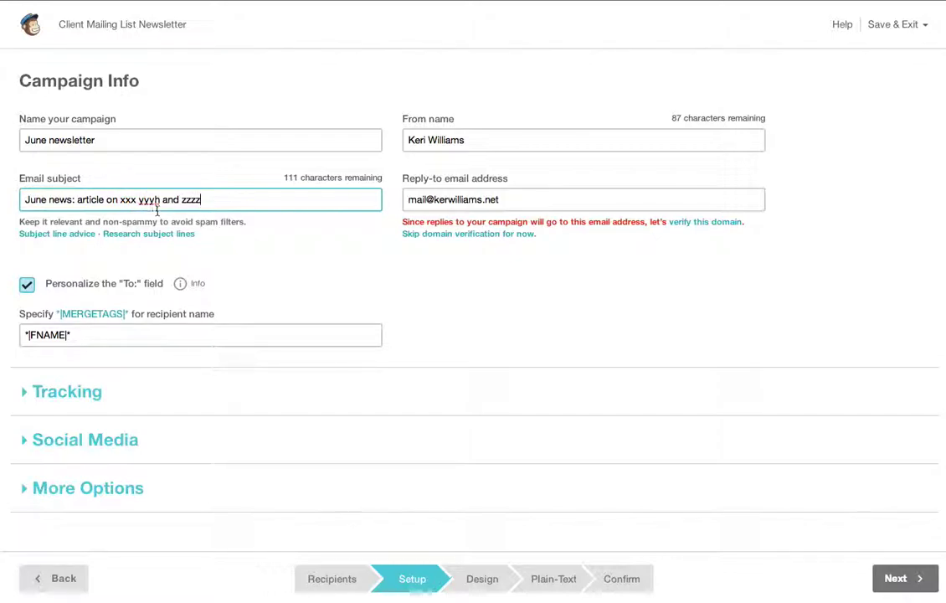
{"action": "left_click", "coordinate": [159, 199]}
{"action": "key", "text": "BackSpace"}
- Replace the reply-to address with the sender's Gmail address
{"action": "left_click", "coordinate": [511, 199]}
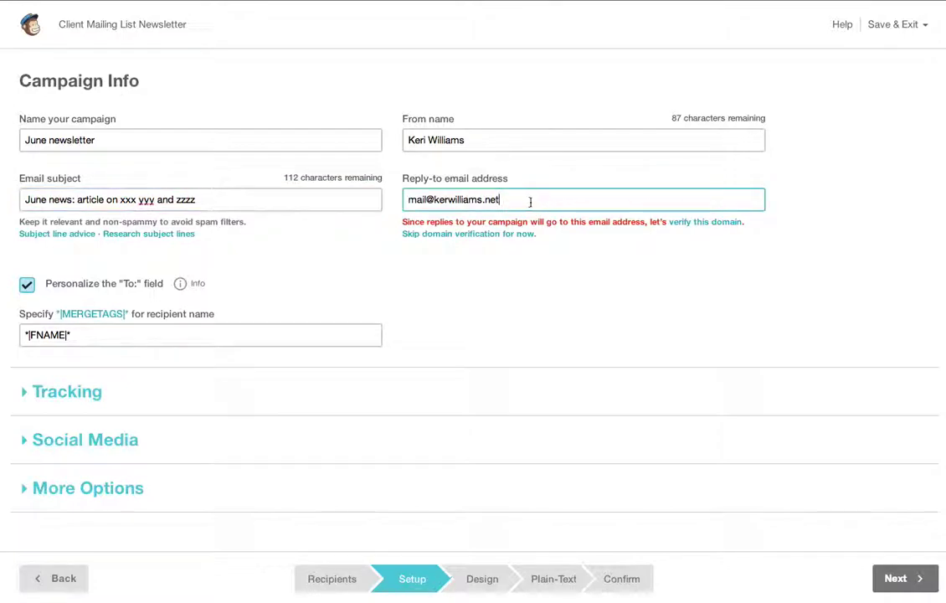
{"action": "triple_click", "coordinate": [490, 202]}
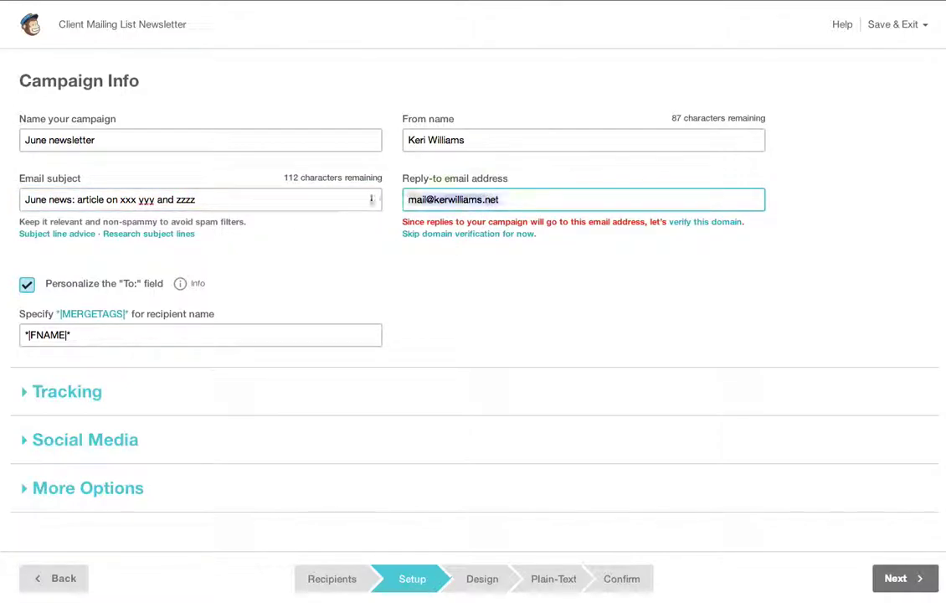
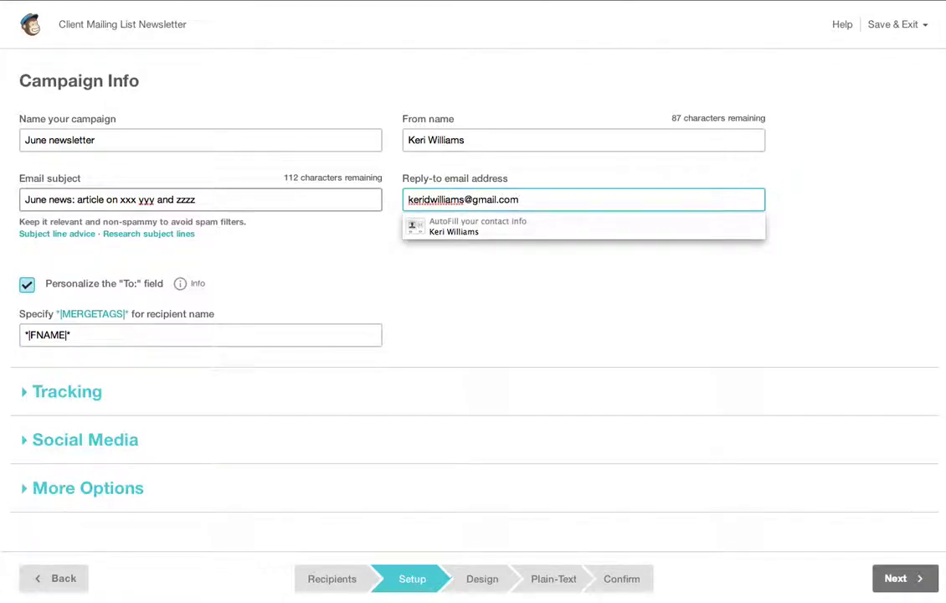
{"action": "key", "text": "Tab"}
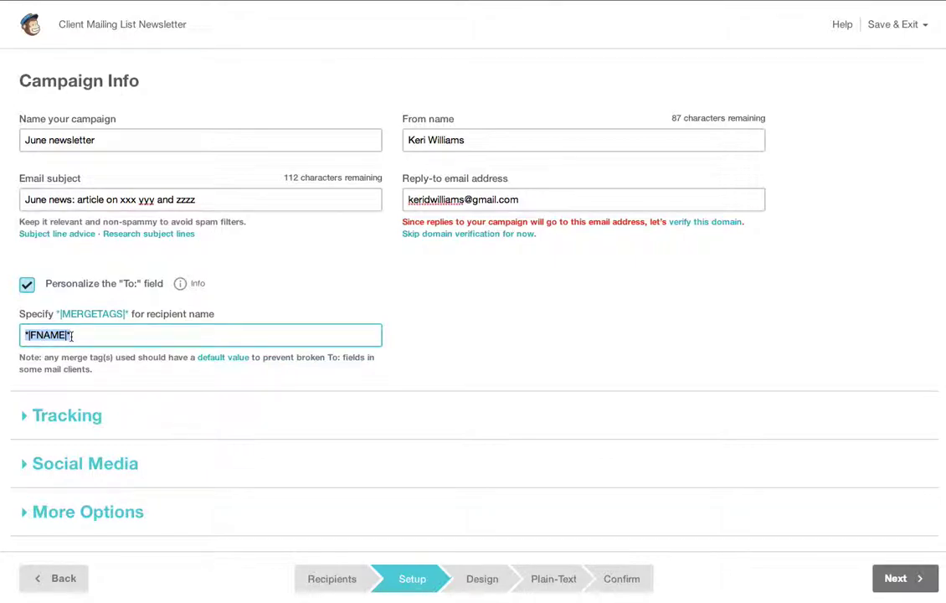
- Keep the *|FNAME|* merge tag for the To: field and expand the Tracking options
{"action": "left_click", "coordinate": [98, 334]}
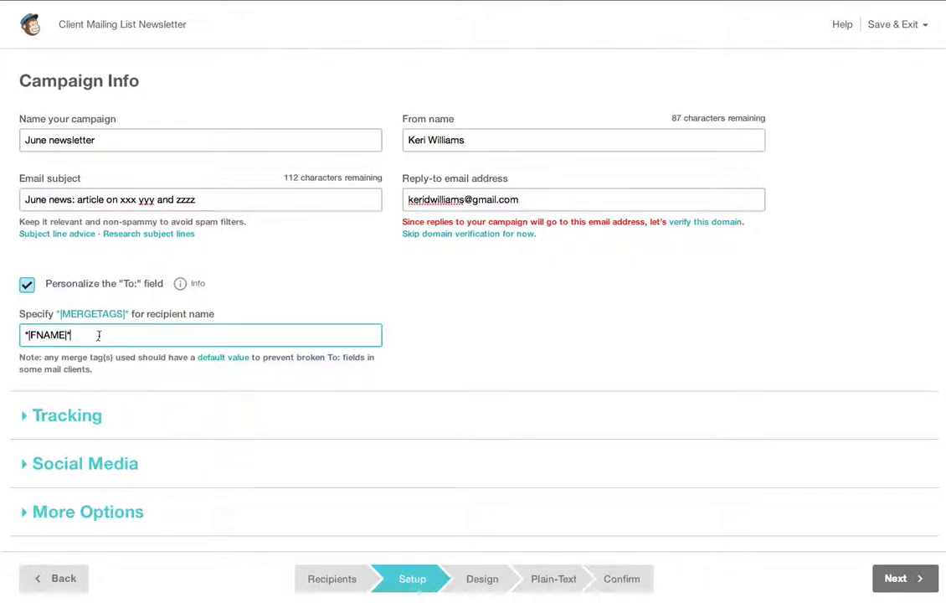
{"action": "left_click_drag", "start_coordinate": [69, 335], "coordinate": [56, 335]}
{"action": "left_click", "coordinate": [18, 431]}
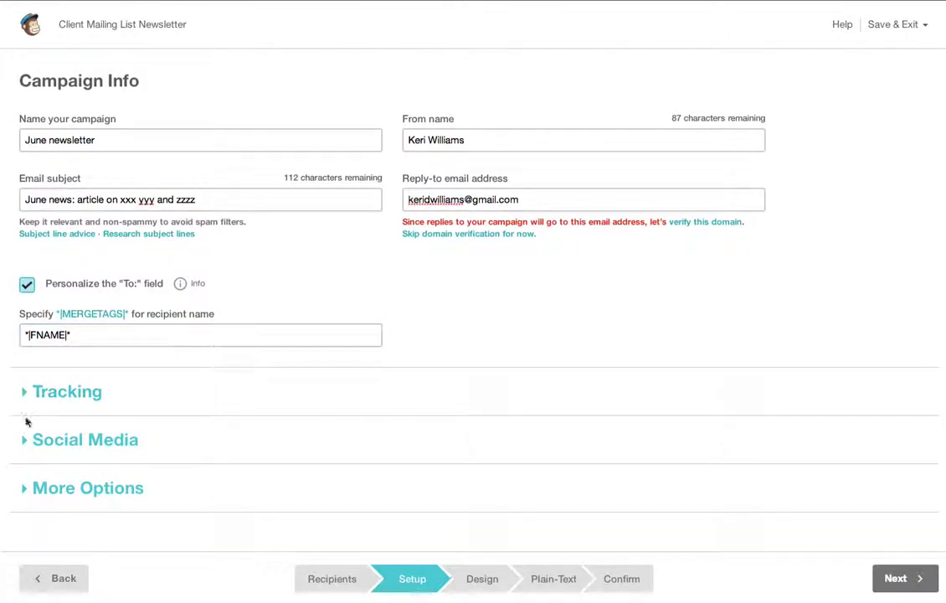
{"action": "left_click", "coordinate": [28, 392]}
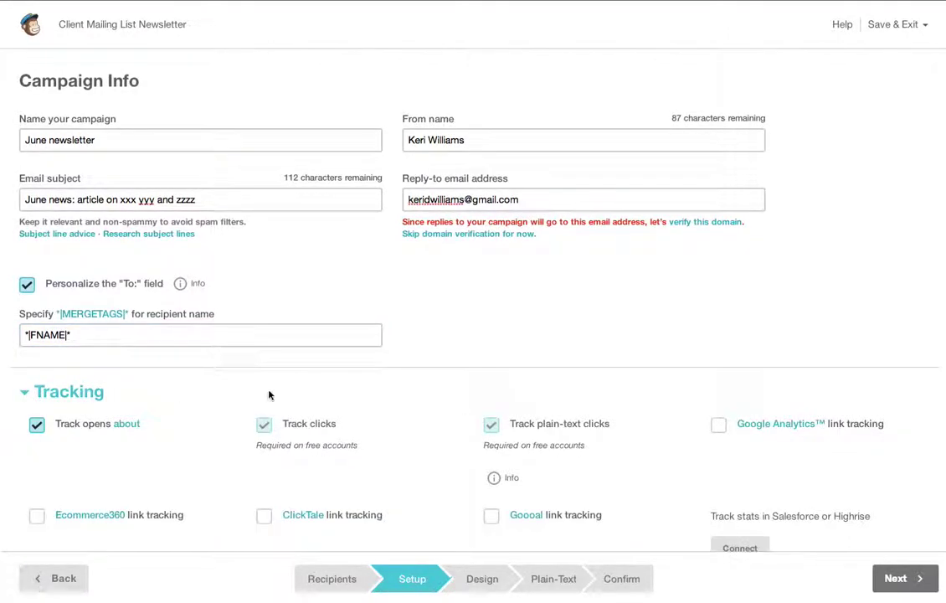
{"action": "scroll", "coordinate": [275, 394], "scroll_direction": "down", "scroll_amount": 3}
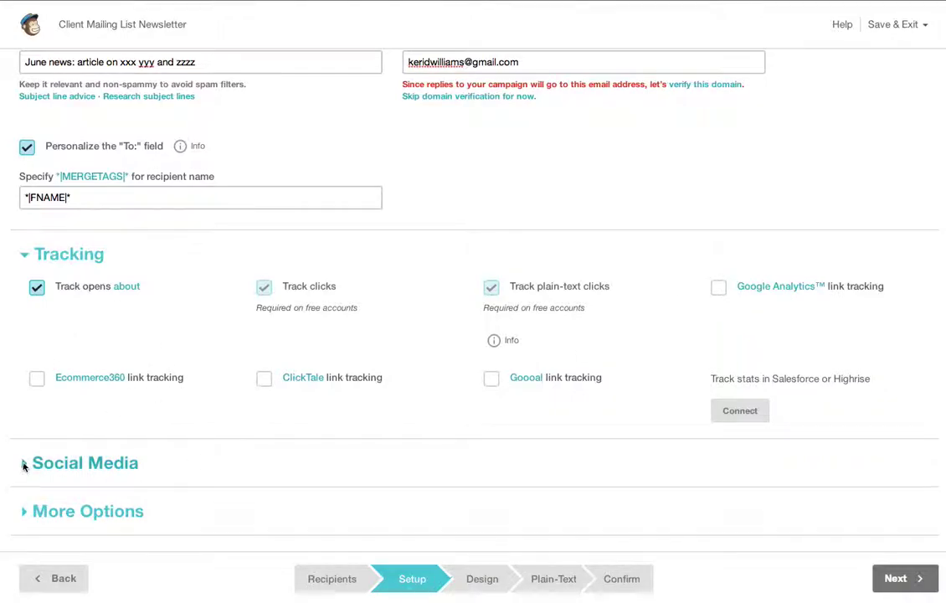
{"action": "left_click", "coordinate": [33, 462]}
- Uncheck Allow Facebook Comments in the Social Media settings
{"action": "scroll", "coordinate": [61, 459], "scroll_direction": "down", "scroll_amount": 3}
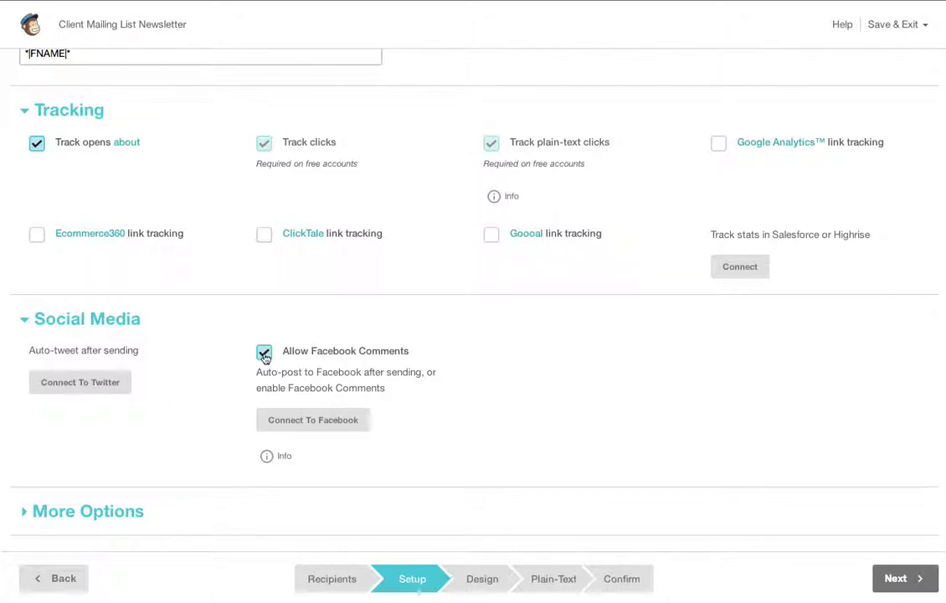
{"action": "left_click", "coordinate": [263, 353]}
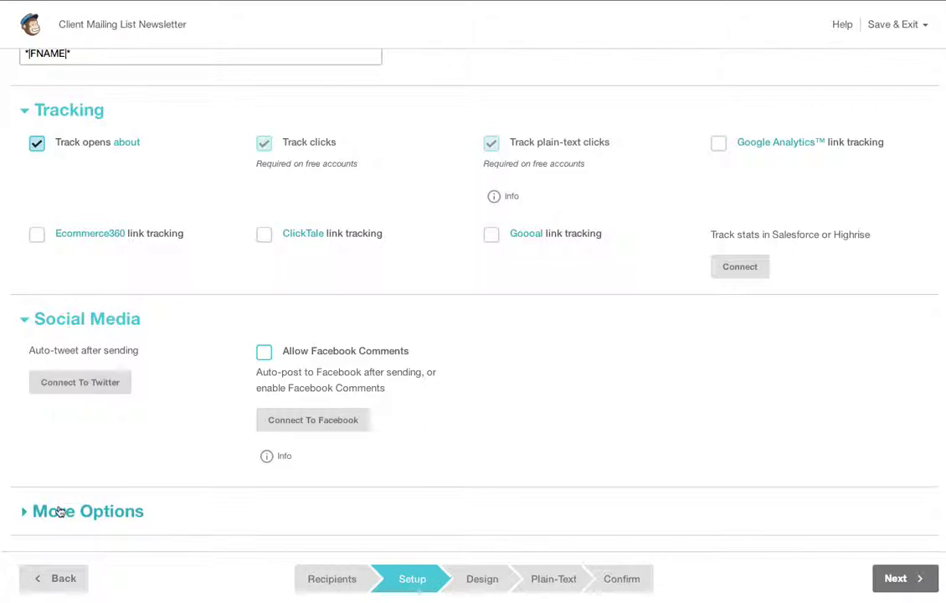
- Leave Authenticate campaign checked under More Options and proceed to the Design step's saved templates
{"action": "left_click", "coordinate": [24, 515]}
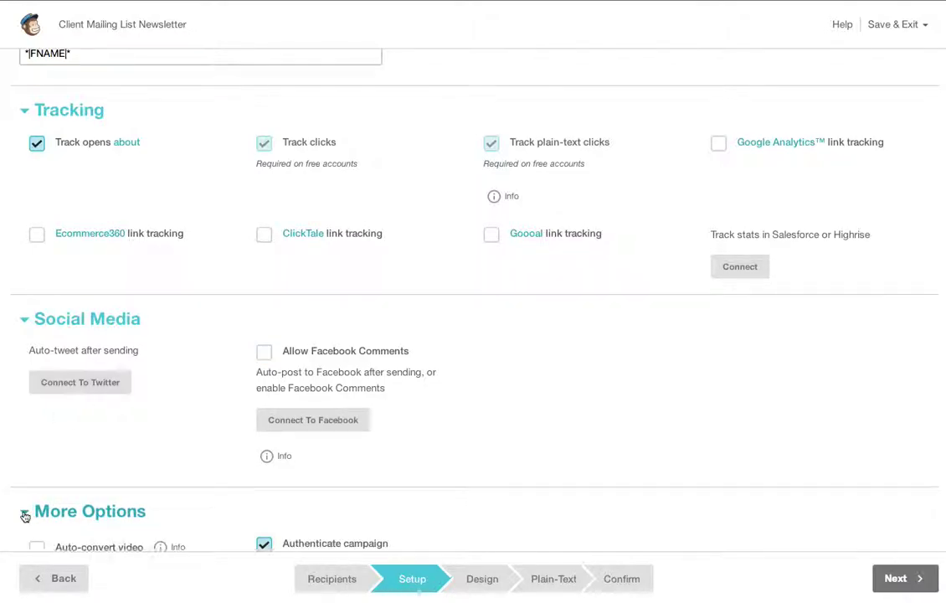
{"action": "scroll", "coordinate": [24, 514], "scroll_direction": "down", "scroll_amount": 2}
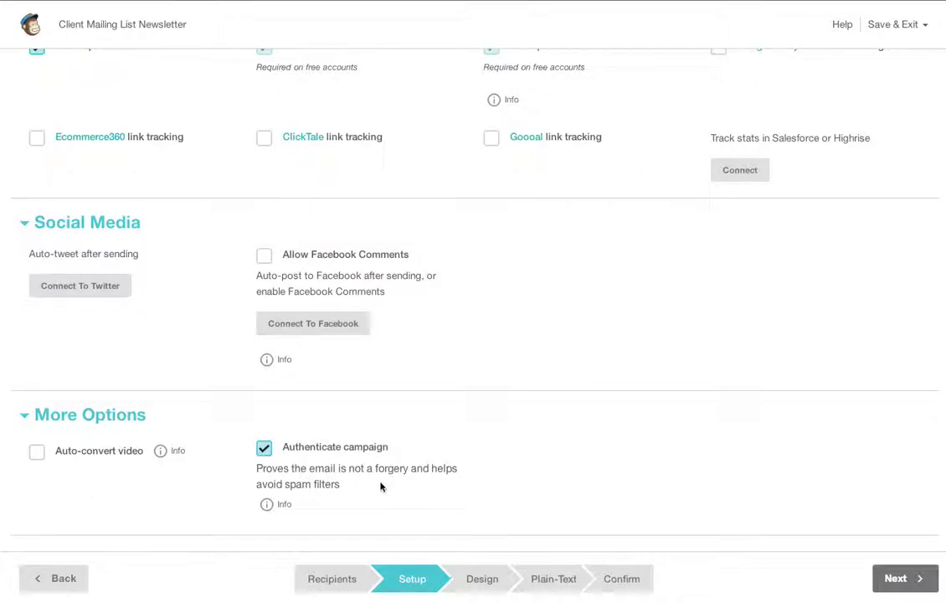
{"action": "left_click_drag", "start_coordinate": [382, 544], "coordinate": [263, 470]}
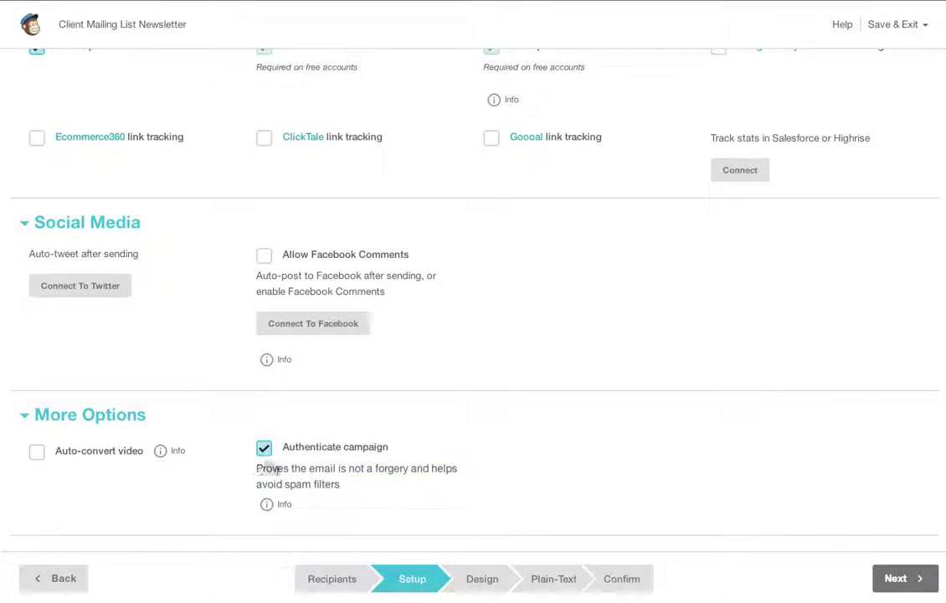
{"action": "left_click", "coordinate": [373, 480]}
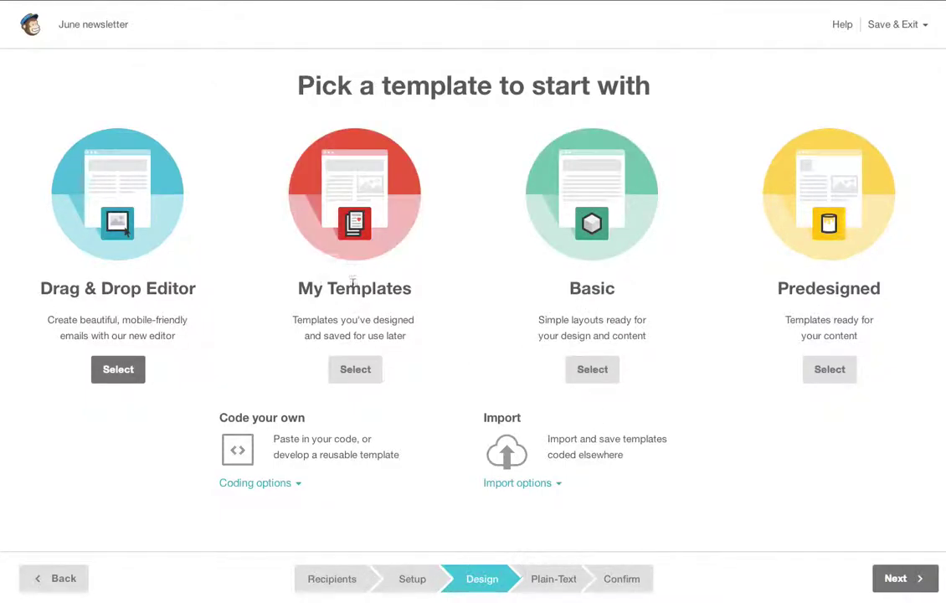
{"action": "left_click", "coordinate": [355, 371]}
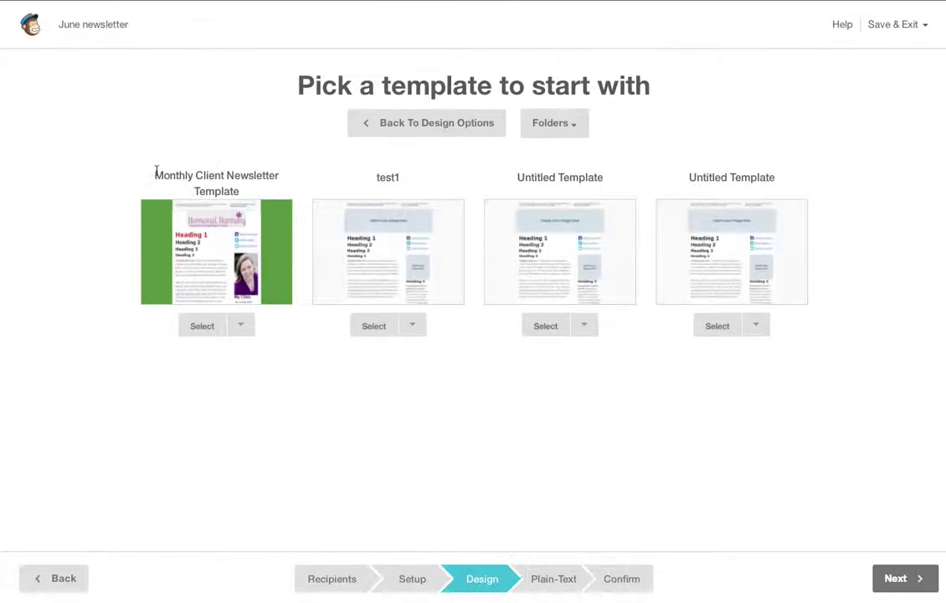
- Apply the Monthly Client Newsletter Template and open its preheader teaser for editing
{"action": "left_click_drag", "start_coordinate": [155, 174], "coordinate": [251, 193]}
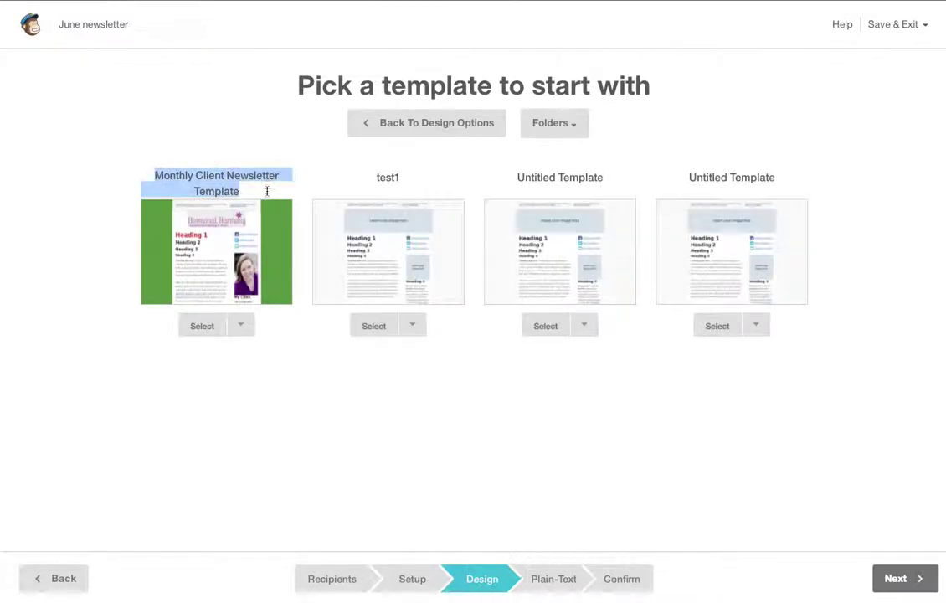
{"action": "left_click", "coordinate": [210, 331]}
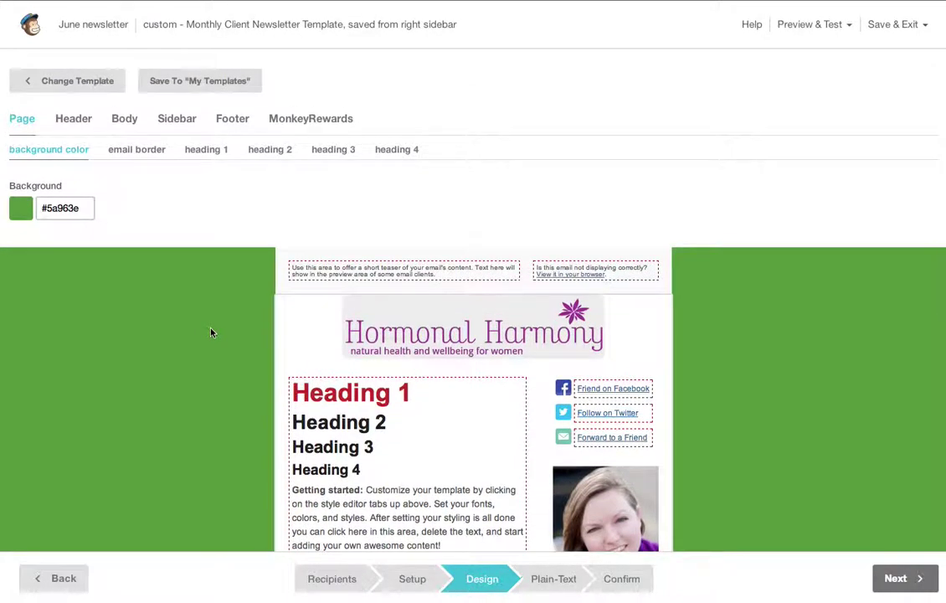
{"action": "mouse_move", "coordinate": [422, 274]}
{"action": "left_click", "coordinate": [502, 270]}
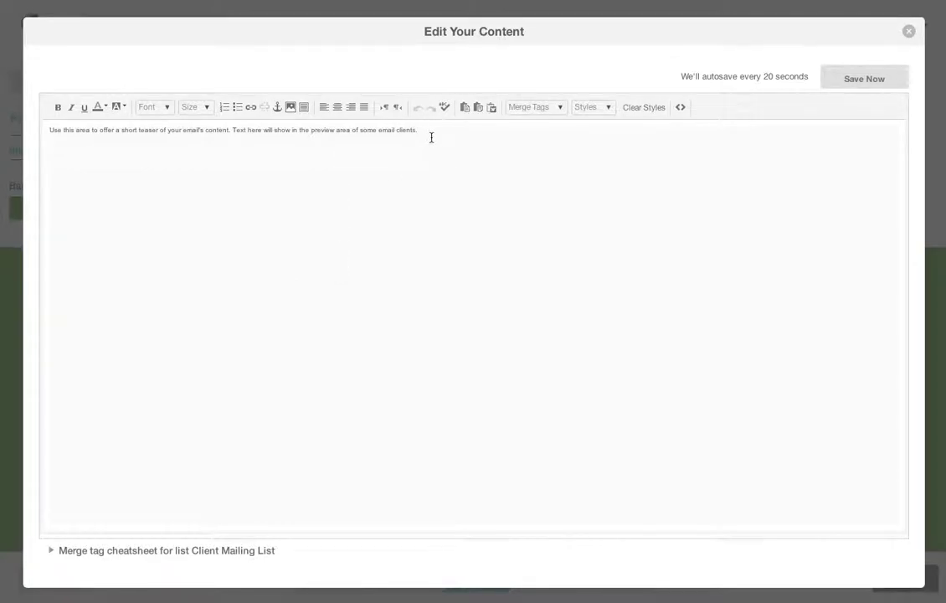
- Replace the preheader placeholder with 'Check out this months article on xxxx to learn about yyyyy....' and save
{"action": "left_click_drag", "start_coordinate": [431, 137], "coordinate": [211, 120]}
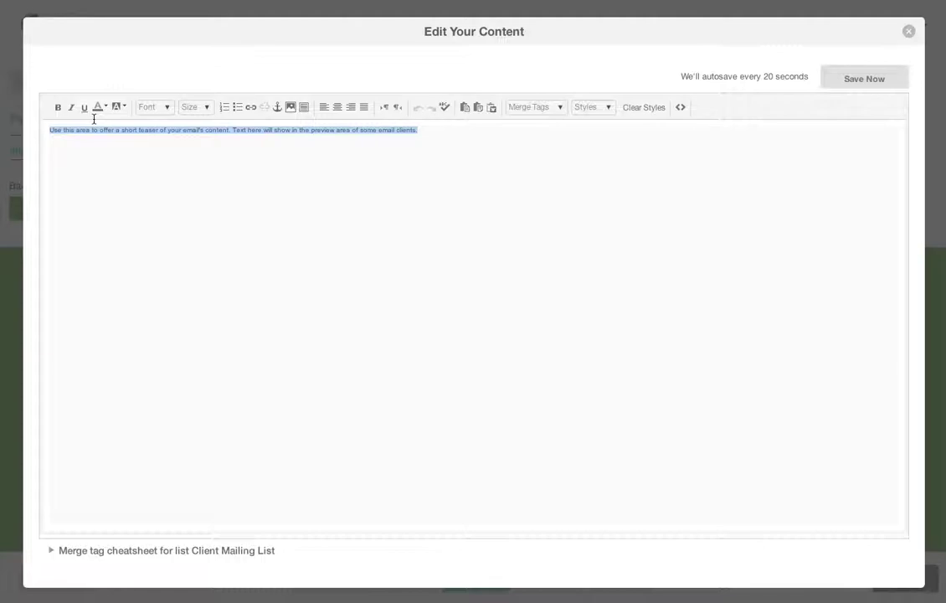
{"action": "type", "text": "Check out this"}
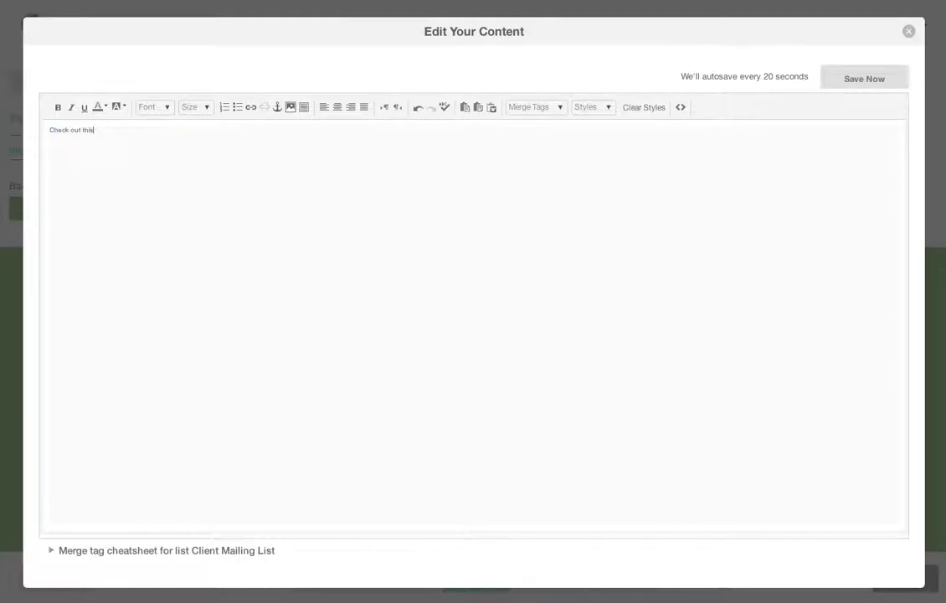
{"action": "type", "text": " mon"}
{"action": "type", "text": "out yyyyy...."}
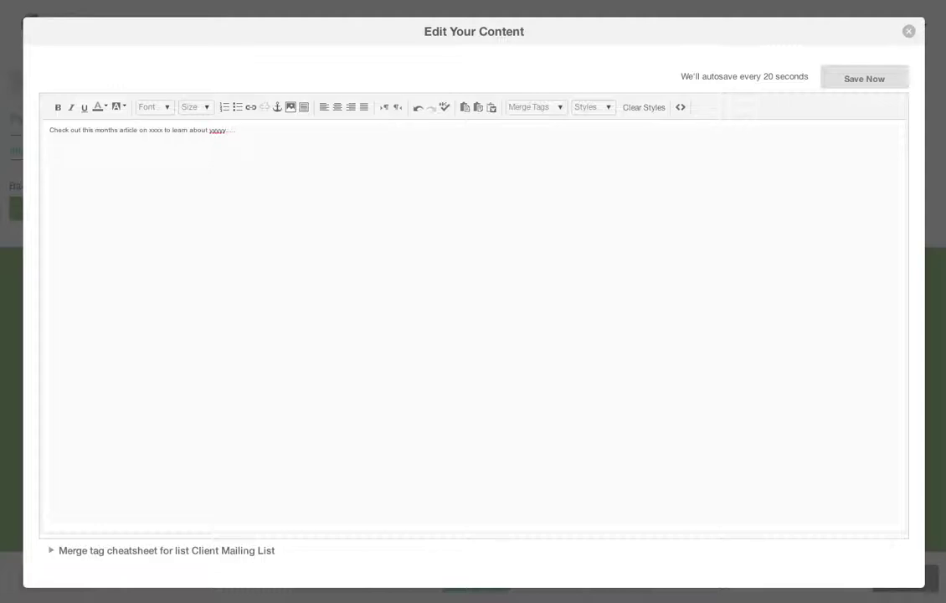
{"action": "left_click", "coordinate": [862, 90]}
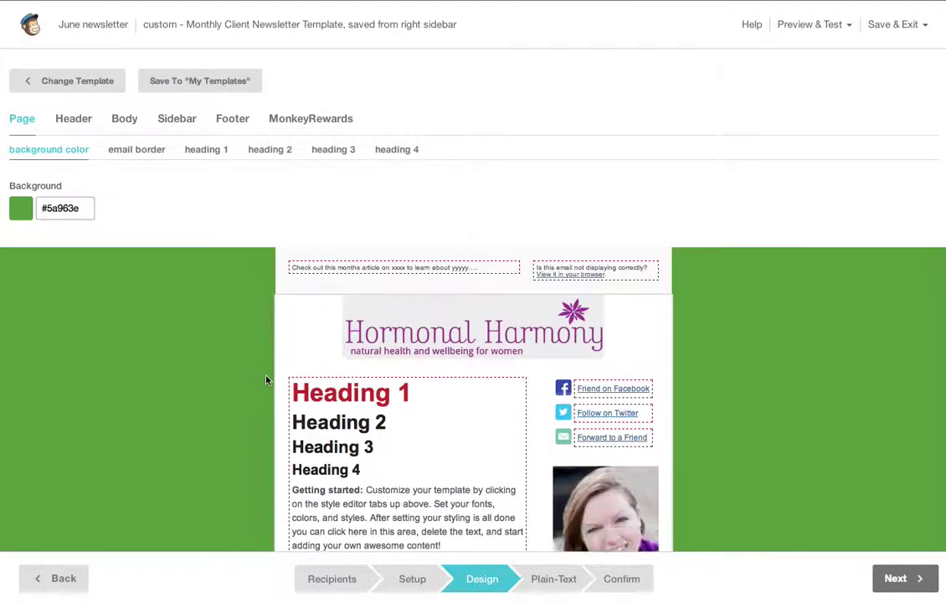
- Replace the heading block's placeholder text with a plain 'Hi *|FNAME|*' greeting using the First Name merge tag
{"action": "scroll", "coordinate": [267, 380], "scroll_direction": "down", "scroll_amount": 5}
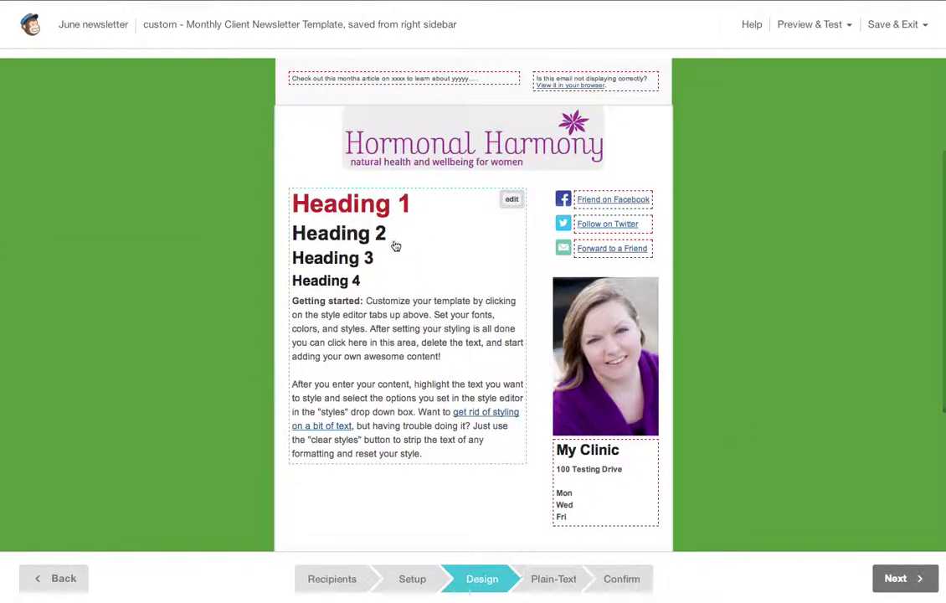
{"action": "left_click", "coordinate": [510, 201]}
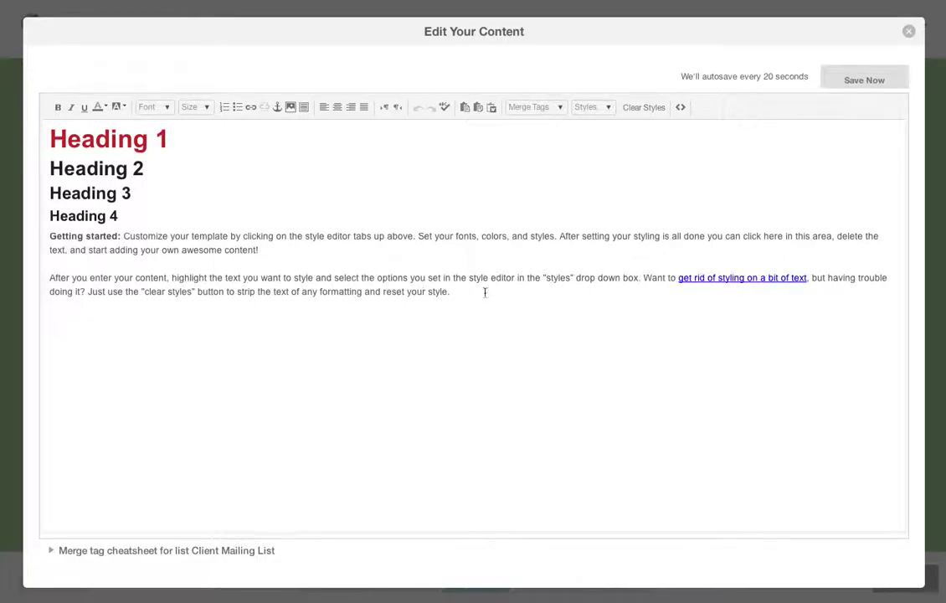
{"action": "left_click_drag", "start_coordinate": [493, 300], "coordinate": [0, 116]}
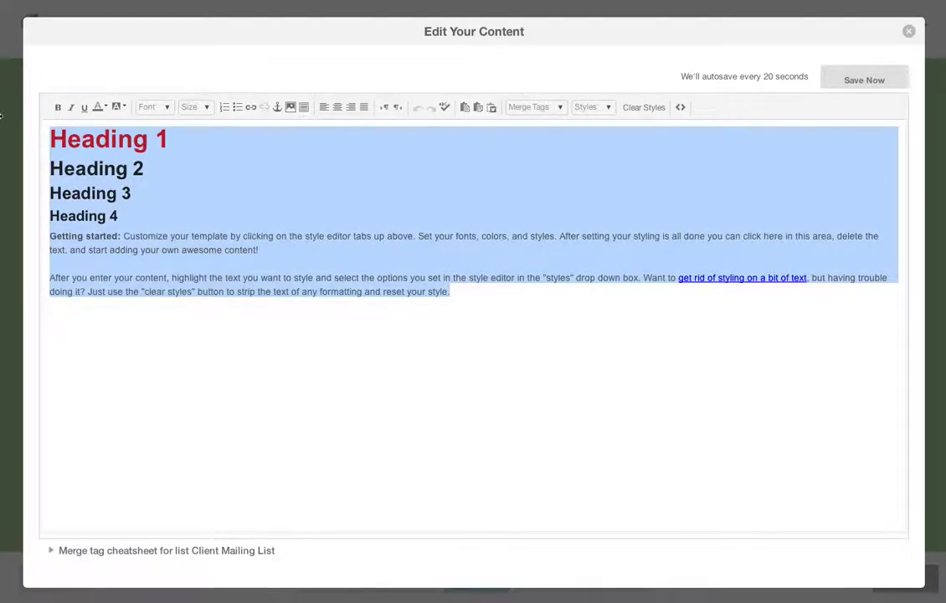
{"action": "type", "text": "Hi"}
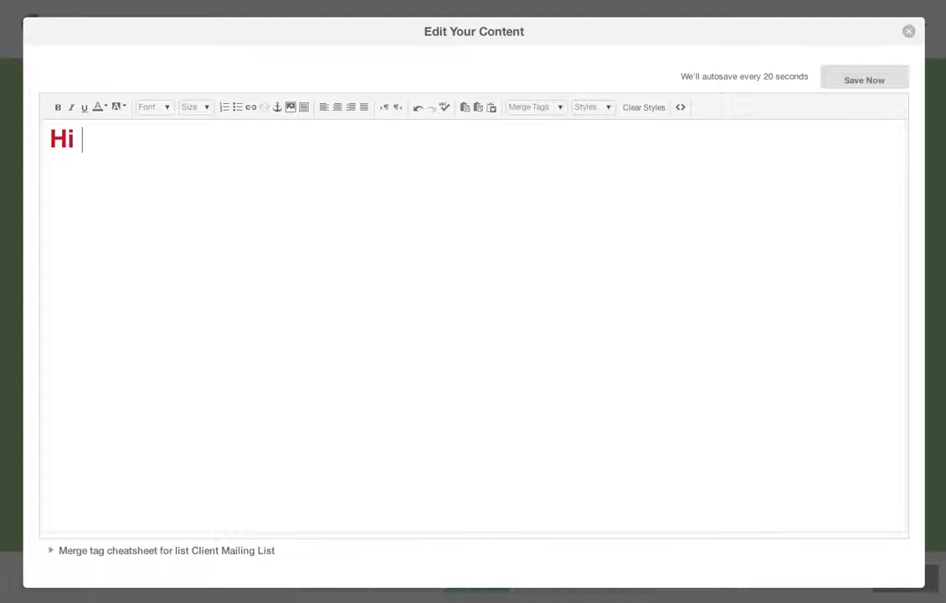
{"action": "left_click", "coordinate": [561, 109]}
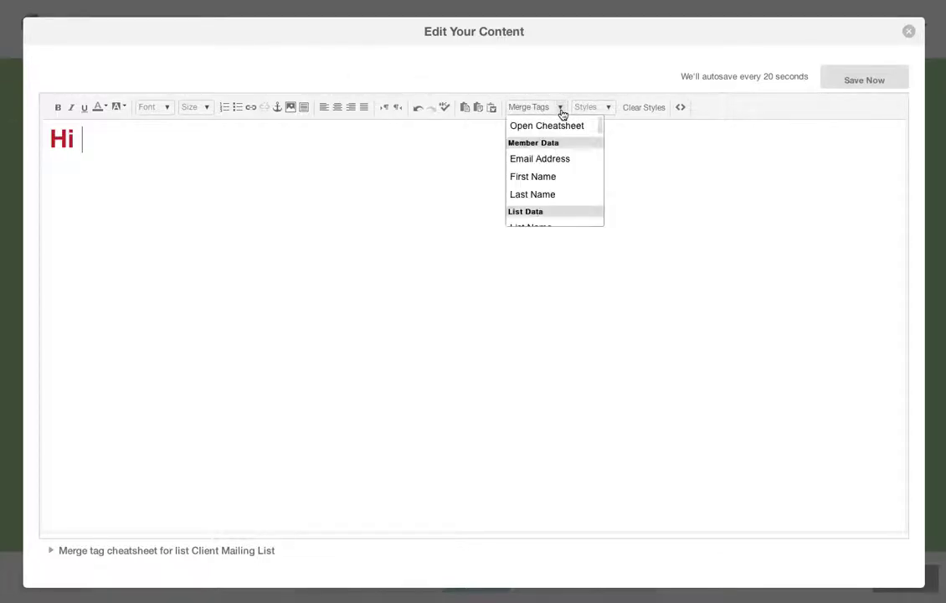
{"action": "left_click", "coordinate": [545, 180]}
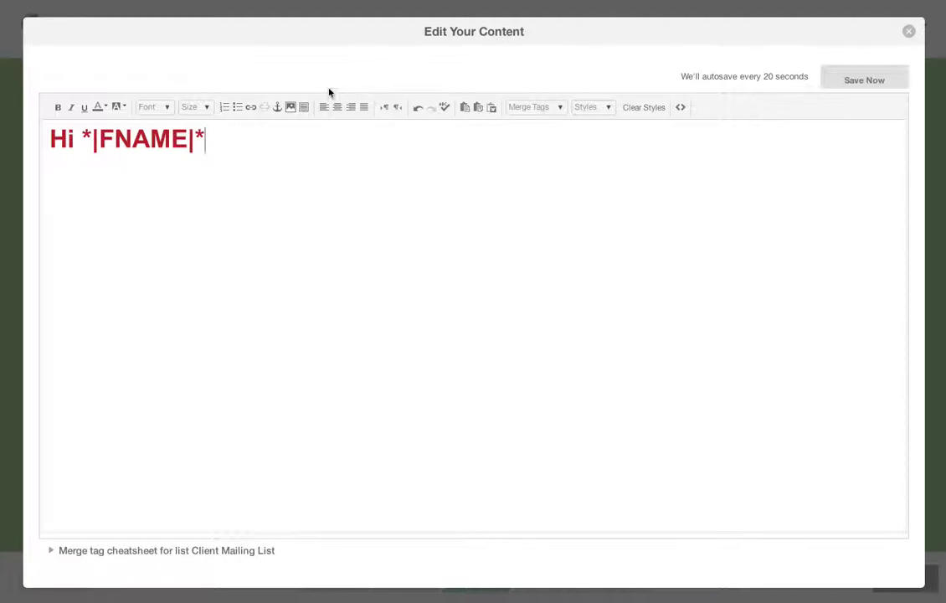
{"action": "triple_click", "coordinate": [233, 135]}
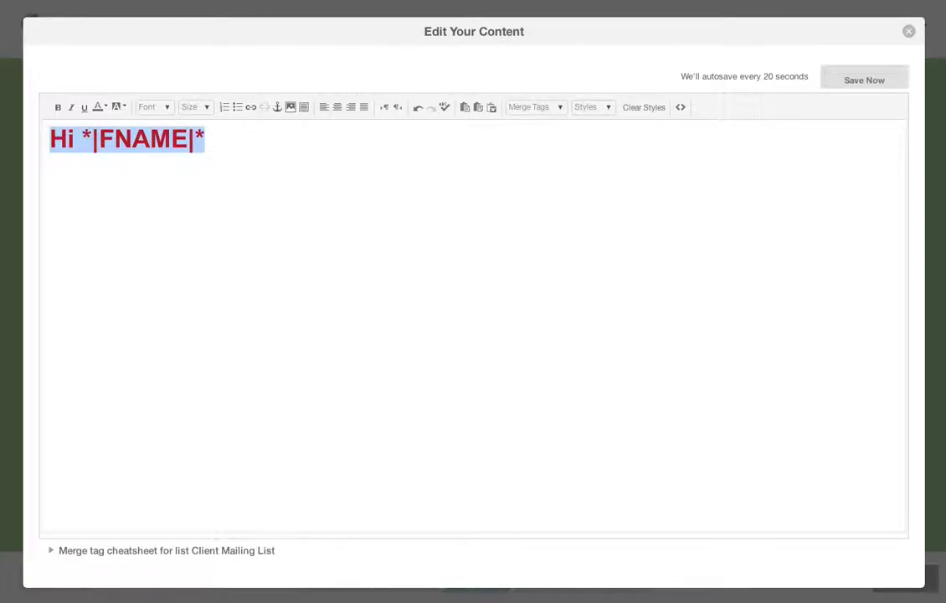
{"action": "left_click", "coordinate": [654, 112]}
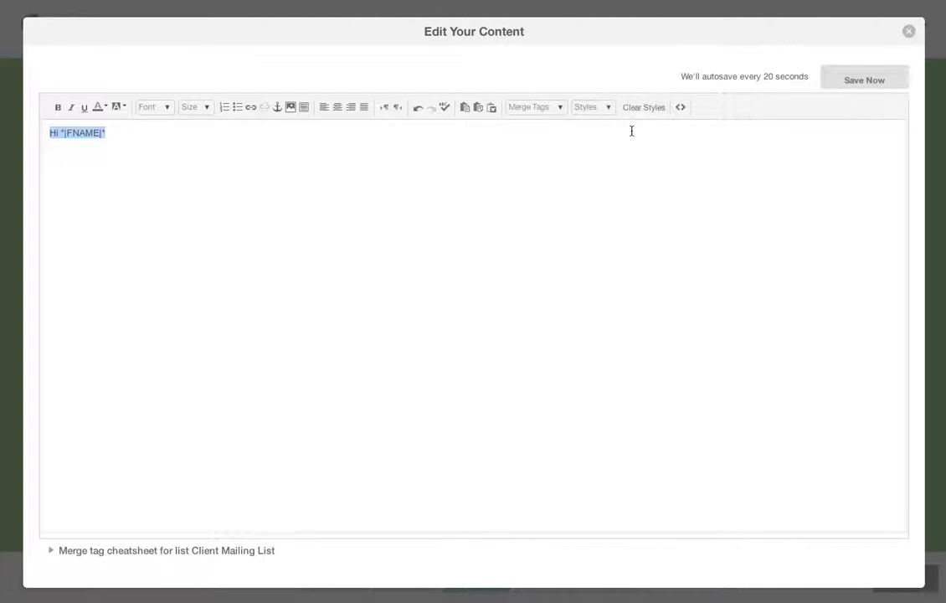
{"action": "left_click", "coordinate": [132, 135]}
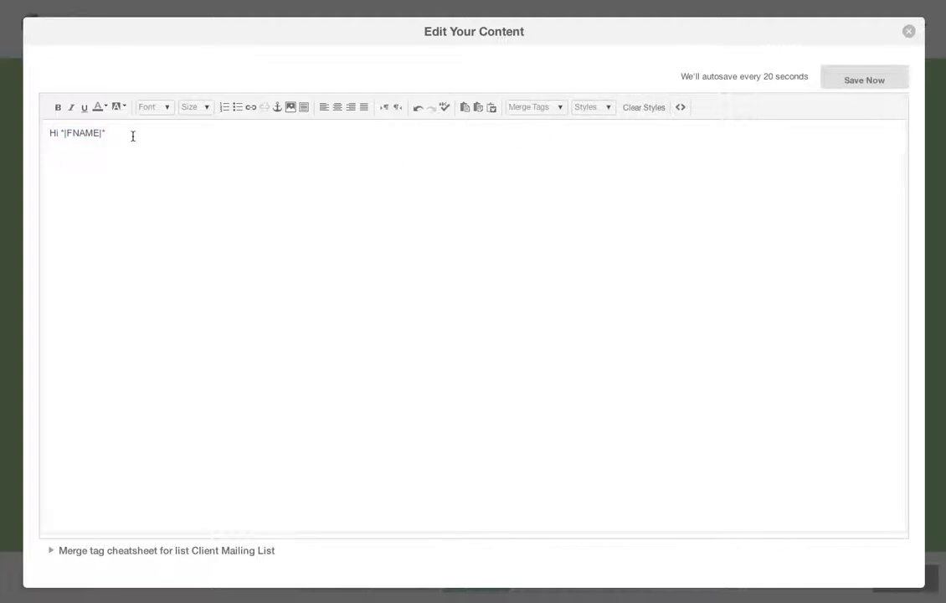
- Add a comma, five lines of filler body text and a 'Regards' sign-off after the greeting
{"action": "type", "text": ",  "}
{"action": "type", "text": ";sdlckjds;oviua ;osaidvupoaneflaek"}
{"action": "type", "text": " vodinv;ladgf;ldifupoe `s;dv"}
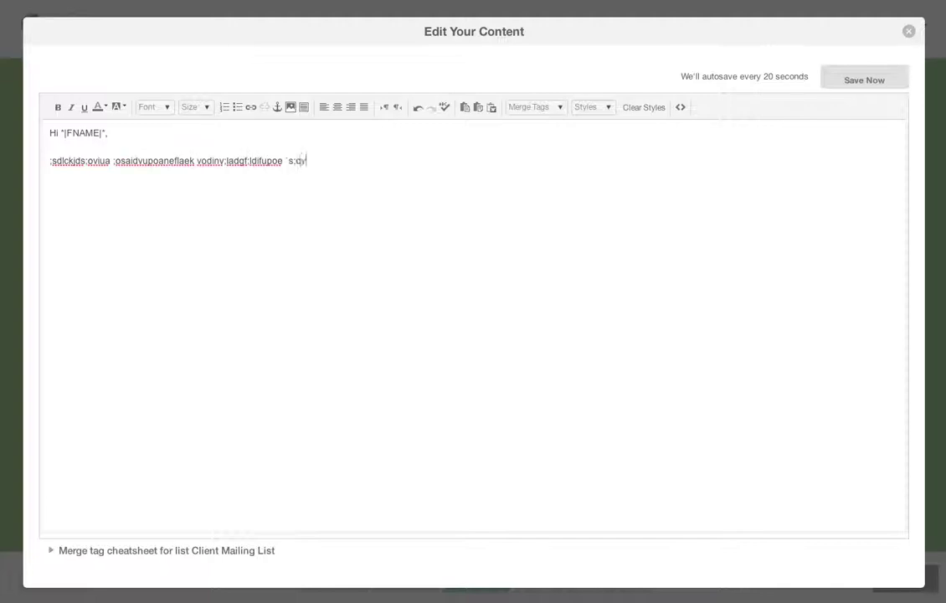
{"action": "type", "text": "hadfpoiuvhbfng;k padnv;alkmwef;lawj"}
{"action": "key", "text": "Return"}
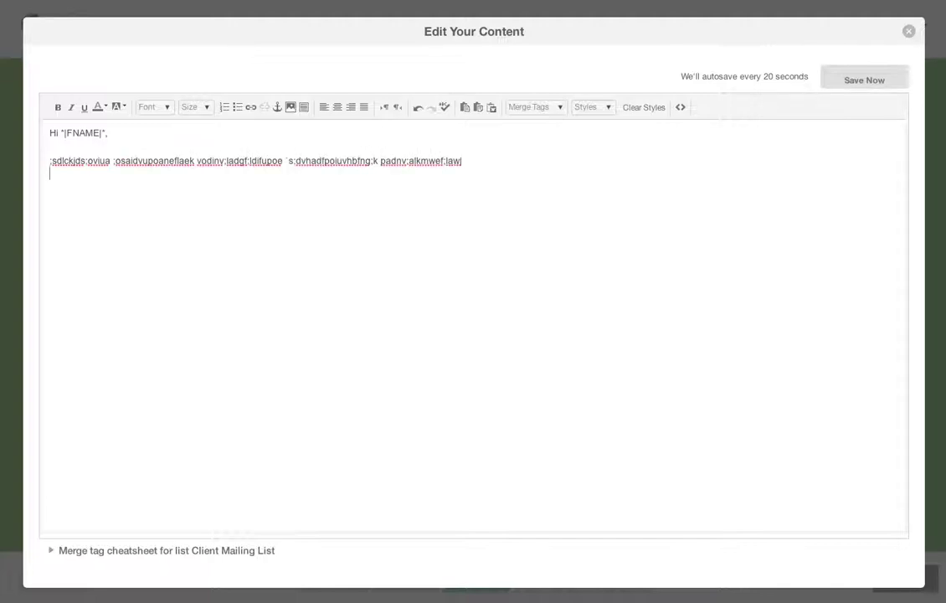
{"action": "type", "text": "asdvkjnilsdihveowaifo;aiehbibenf'owijf"}
{"action": "key", "text": "Return"}
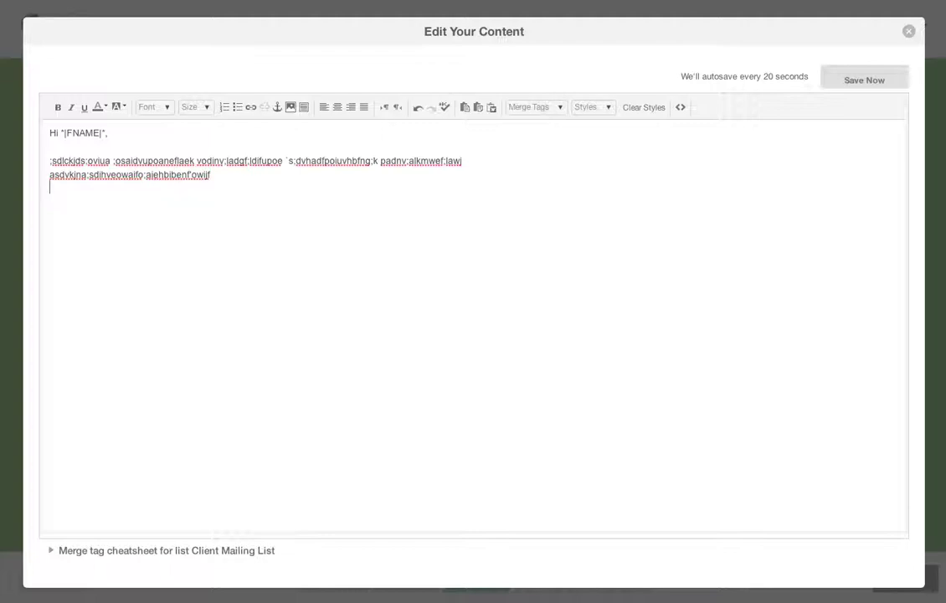
{"action": "type", "text": "a;dlnz;clkfzsdpoflwegopkn'bkm"}
{"action": "key", "text": "Return"}
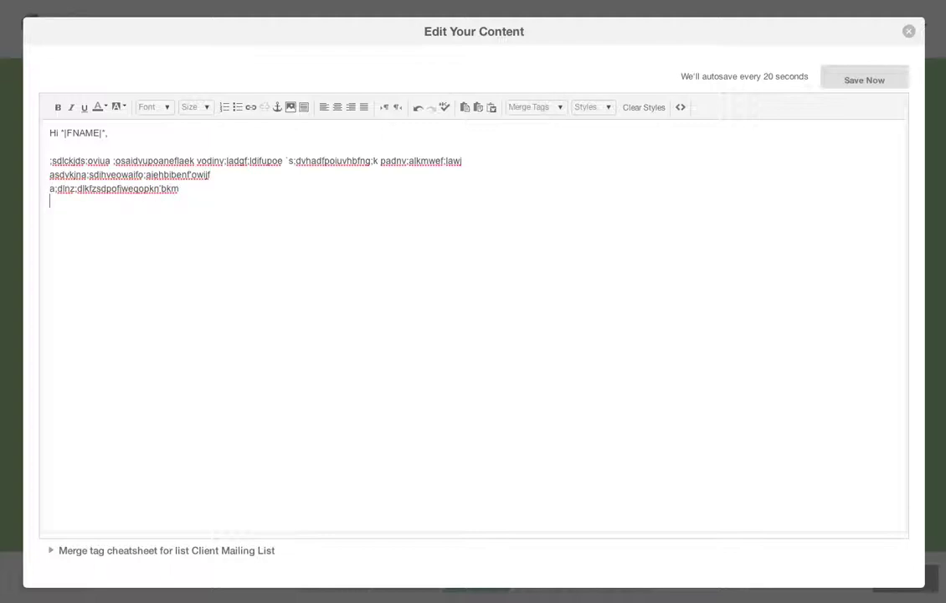
{"action": "type", "text": "as;dknv;`slkjdf;woiduposmg;dlgjodwepojdsv"}
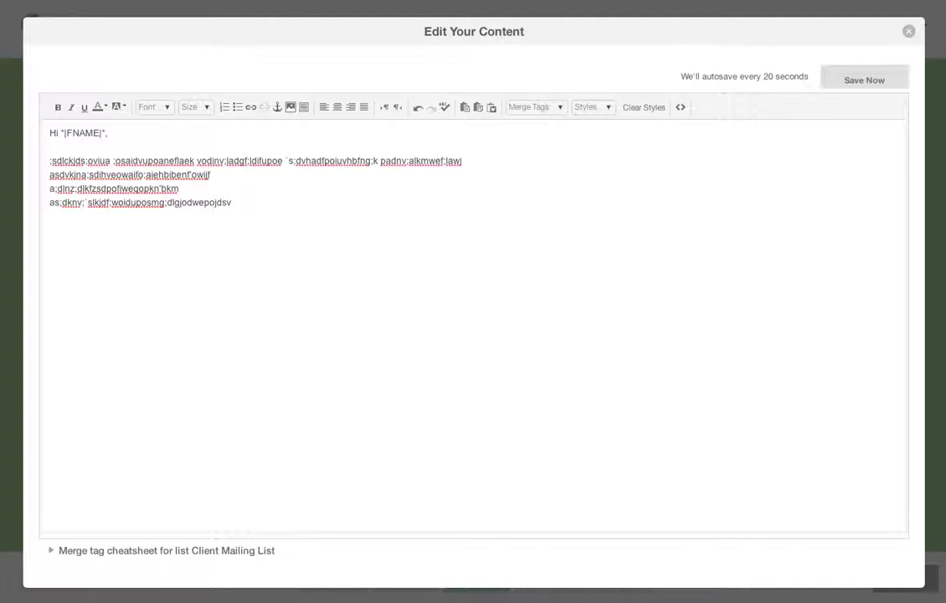
{"action": "key", "text": "Return"}
{"action": "type", "text": "dv[oij`sflkm"}
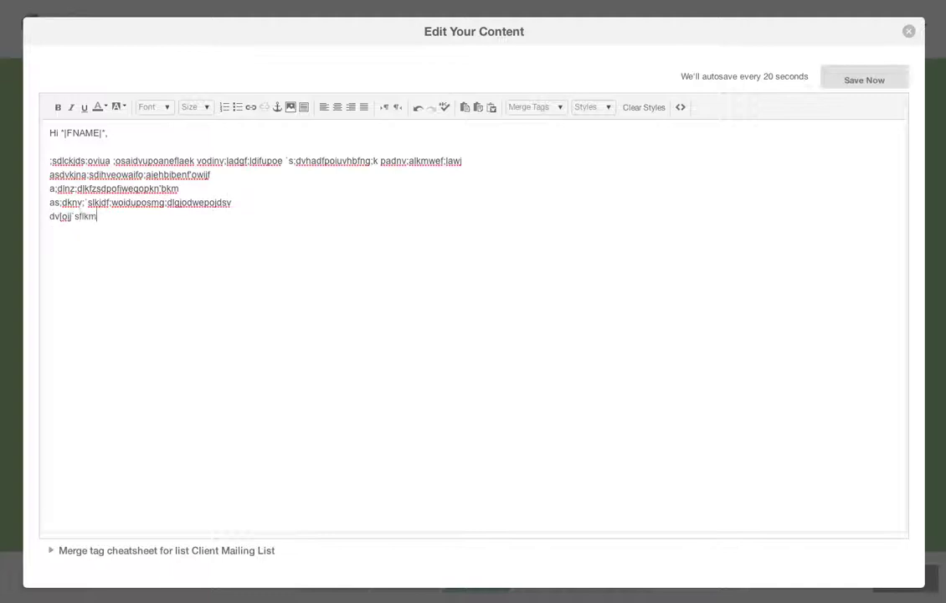
{"action": "type", "text": "aw;djwuepoigvd;l/dlijoiuwe"}
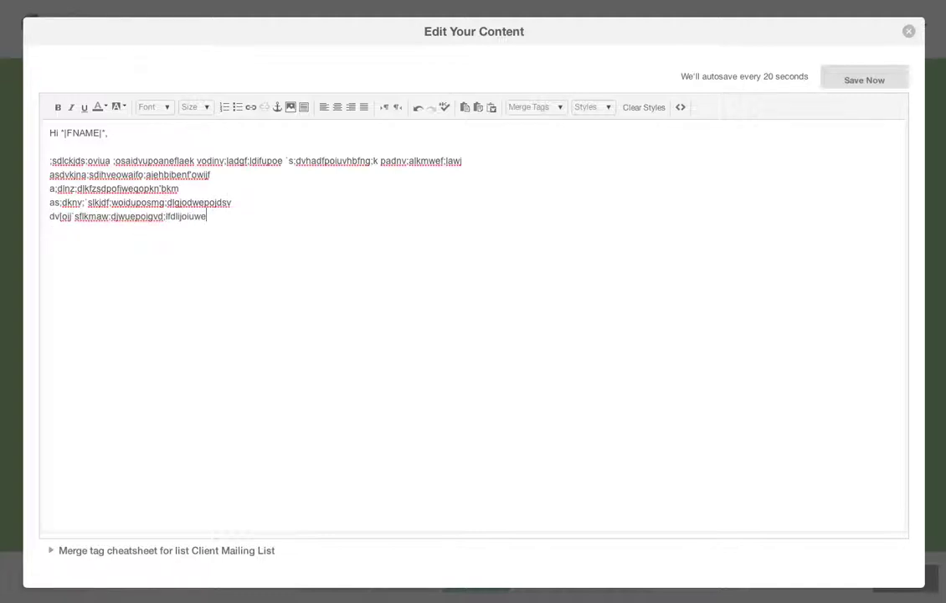
{"action": "key", "text": "Return"}
{"action": "type", "text": "Regards,"}
- Insert a blank line and turn the last three body lines into a bulleted list
{"action": "left_click_drag", "start_coordinate": [196, 189], "coordinate": [236, 179]}
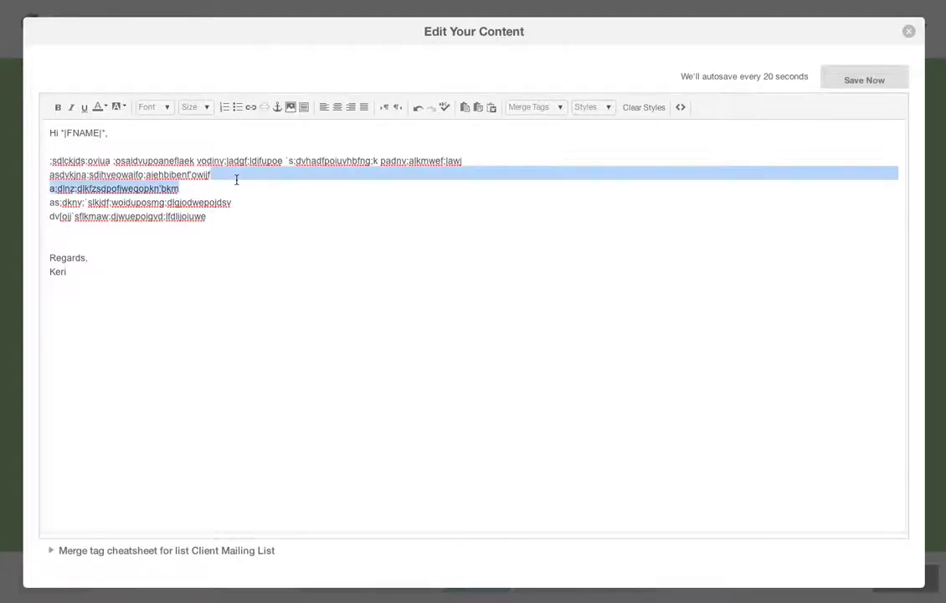
{"action": "key", "text": "Left"}
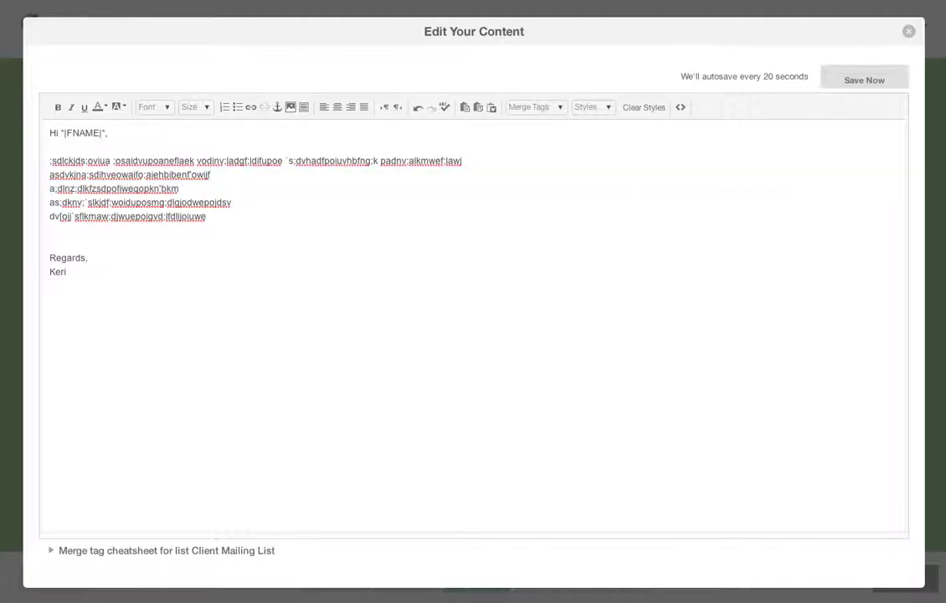
{"action": "key", "text": "Return"}
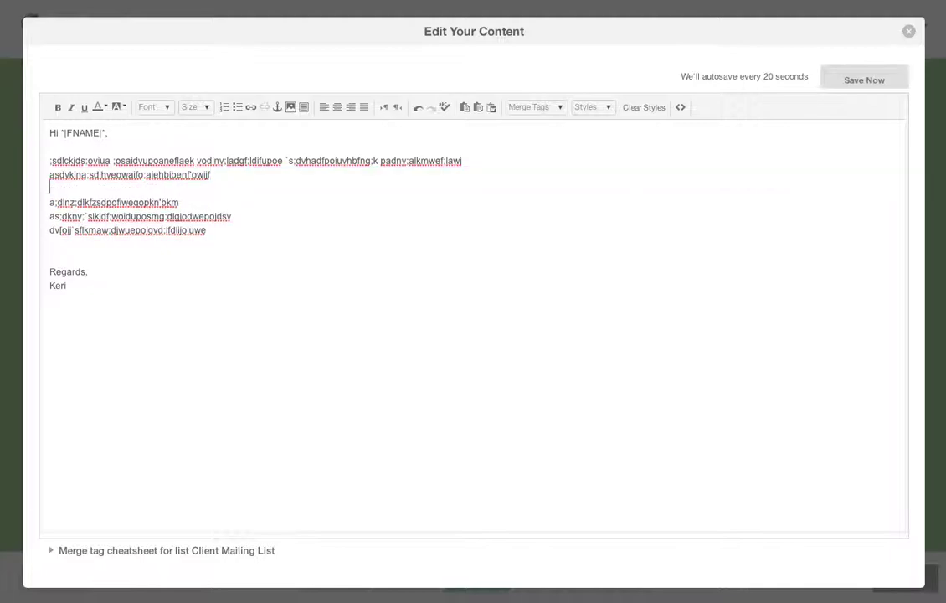
{"action": "left_click_drag", "start_coordinate": [153, 197], "coordinate": [154, 226]}
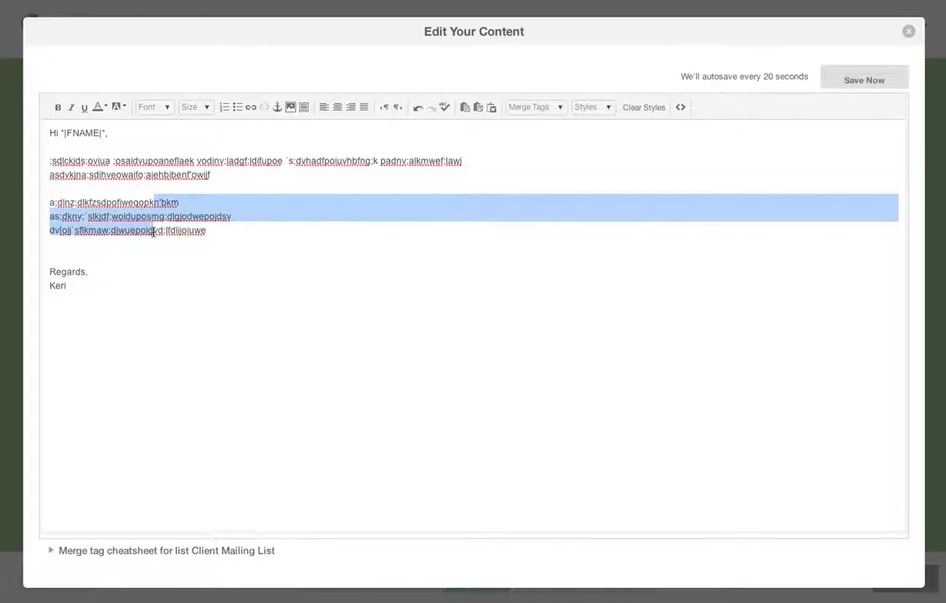
{"action": "left_click", "coordinate": [239, 109]}
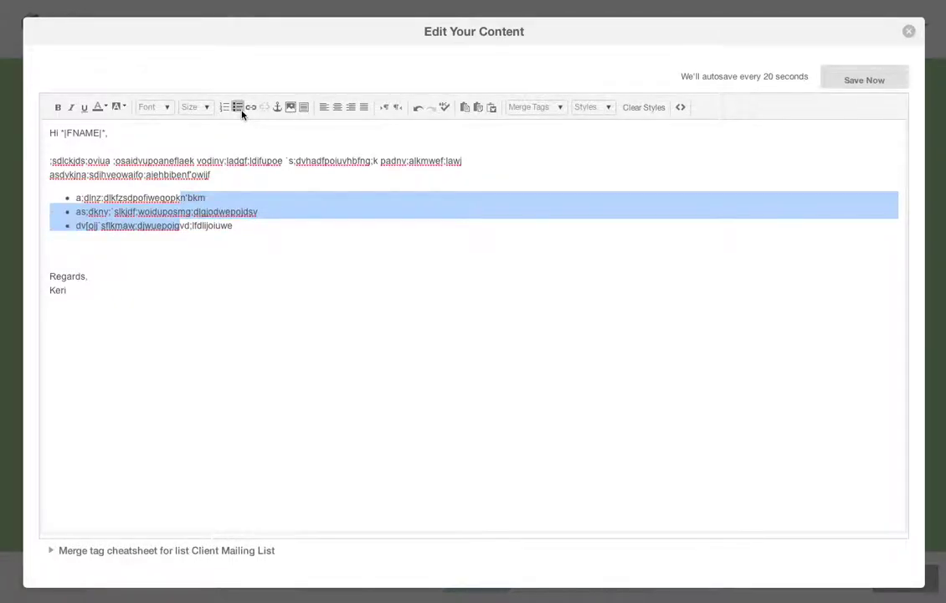
{"action": "left_click", "coordinate": [123, 170]}
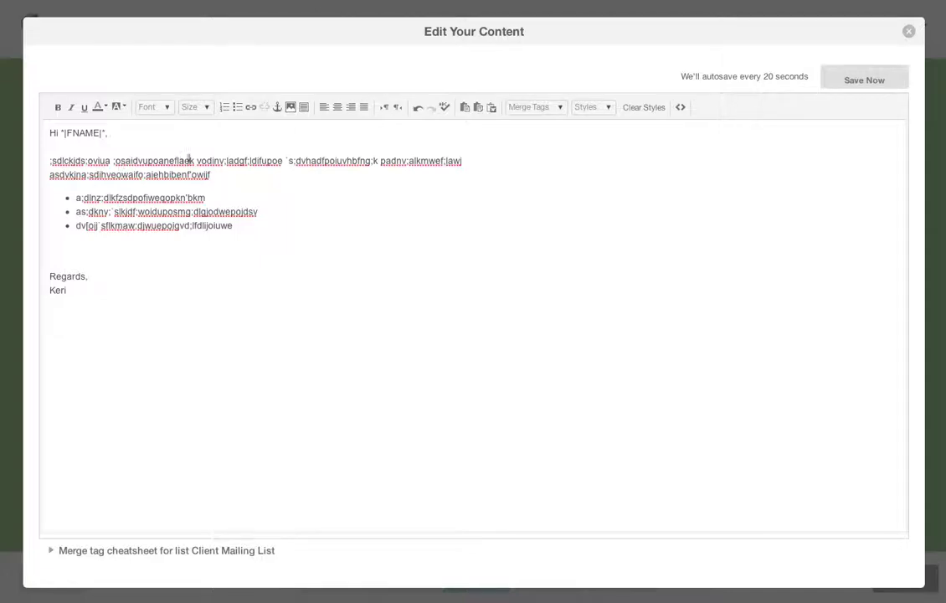
- Link the phrase 'vodinv;ladgf;ldifupoe' to a web address
{"action": "left_click_drag", "start_coordinate": [284, 159], "coordinate": [199, 159]}
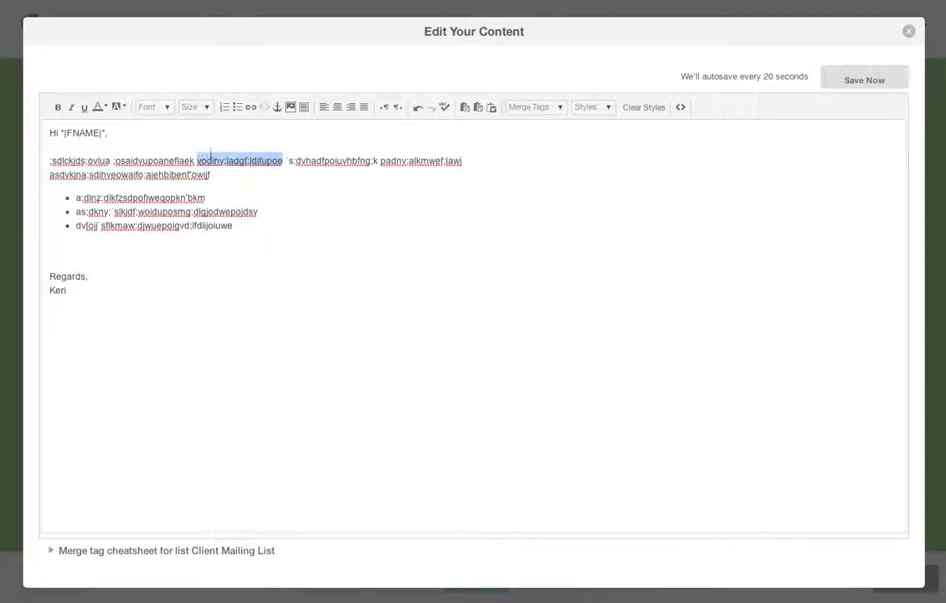
{"action": "left_click", "coordinate": [250, 107]}
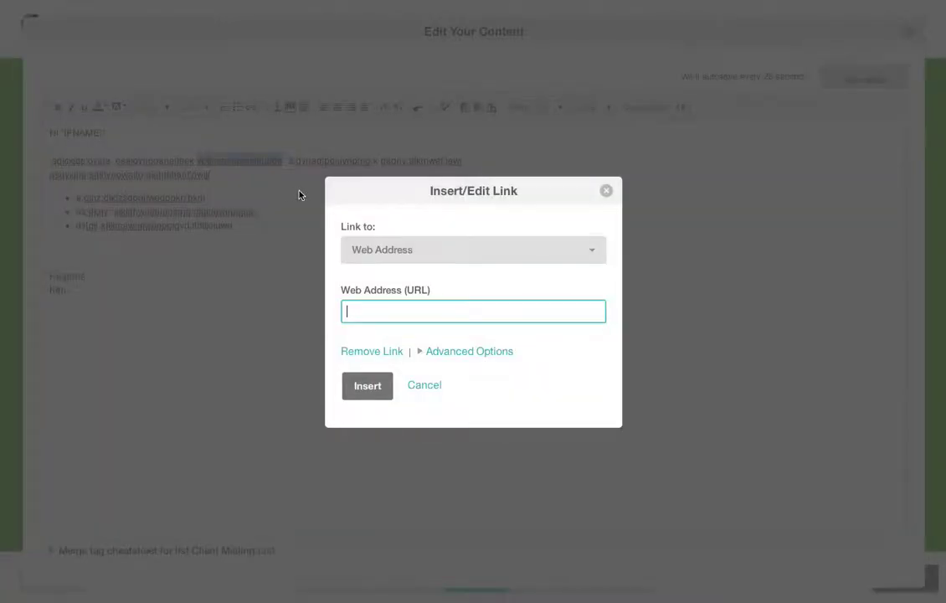
{"action": "type", "text": "http:///www.google.com"}
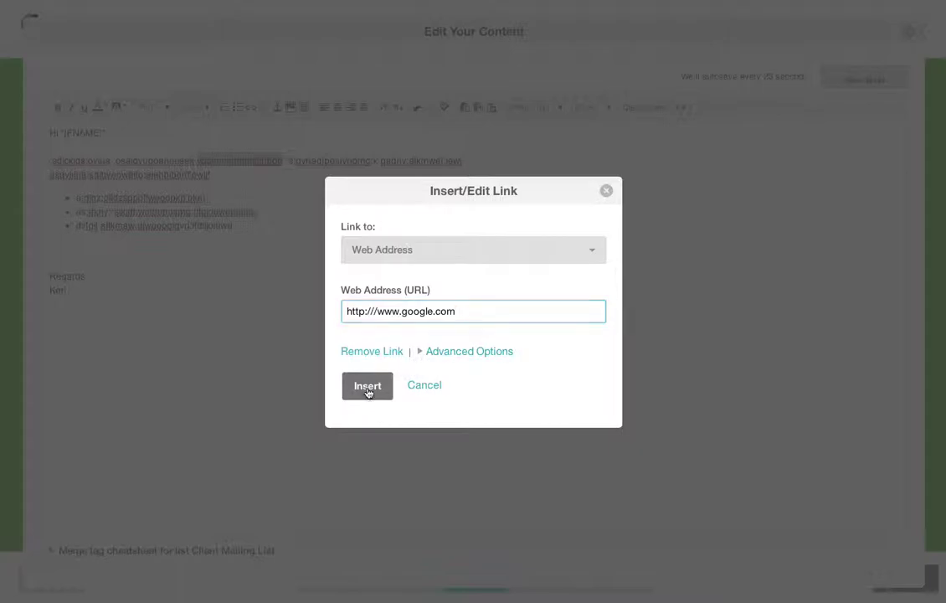
{"action": "left_click", "coordinate": [367, 389]}
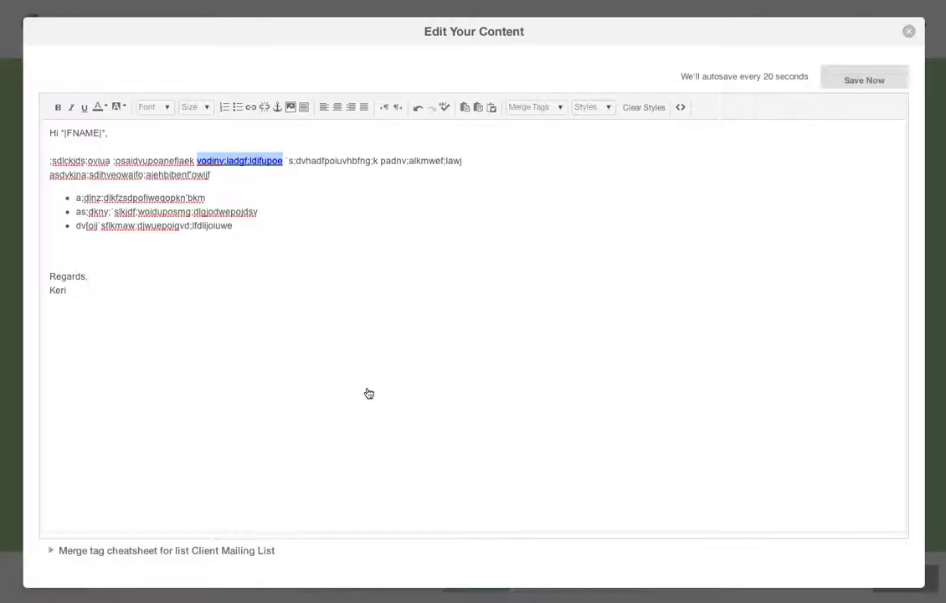
- Make the first word 'sdlckjds' bold and underline part of the second body line
{"action": "triple_click", "coordinate": [201, 198]}
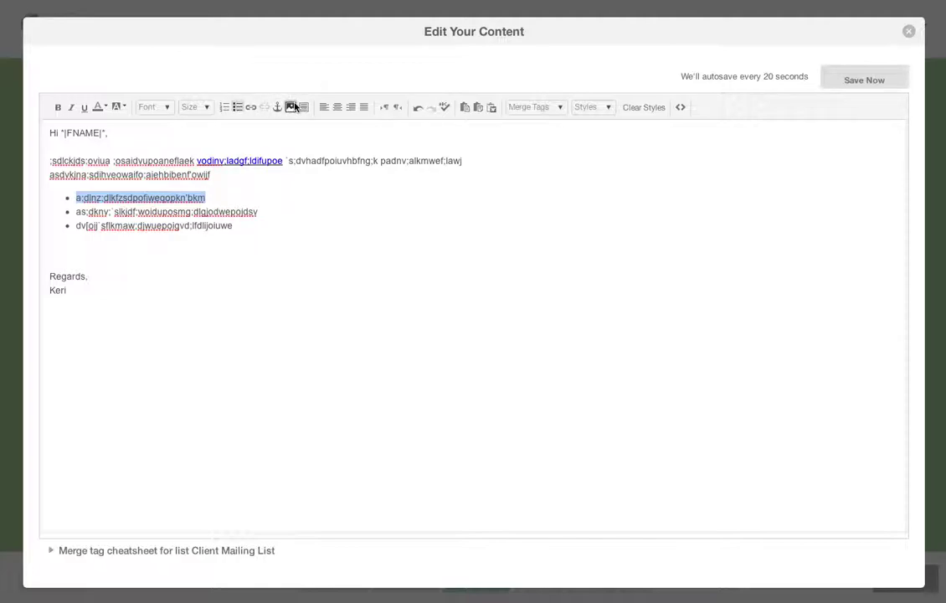
{"action": "left_click", "coordinate": [114, 144]}
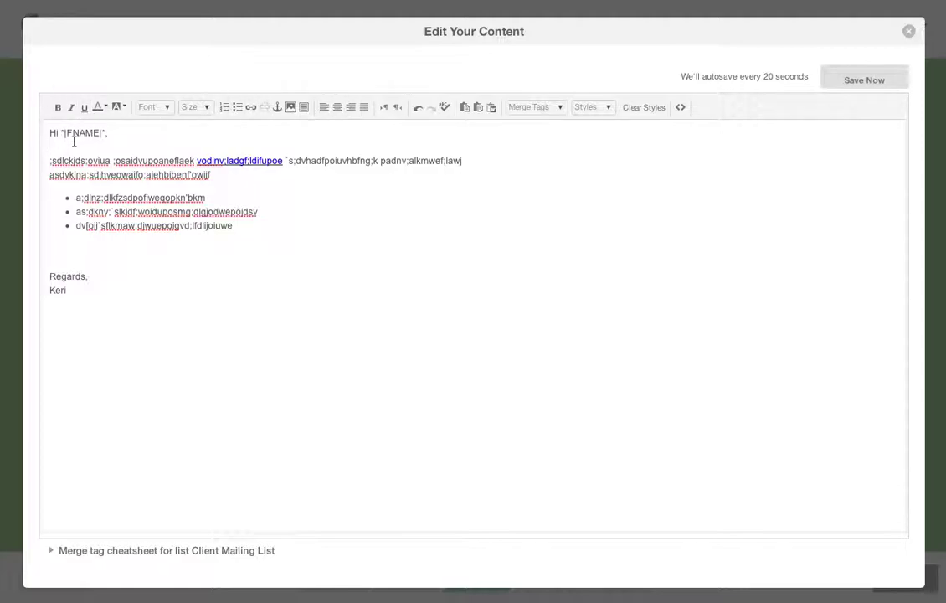
{"action": "left_click_drag", "start_coordinate": [52, 160], "coordinate": [87, 160]}
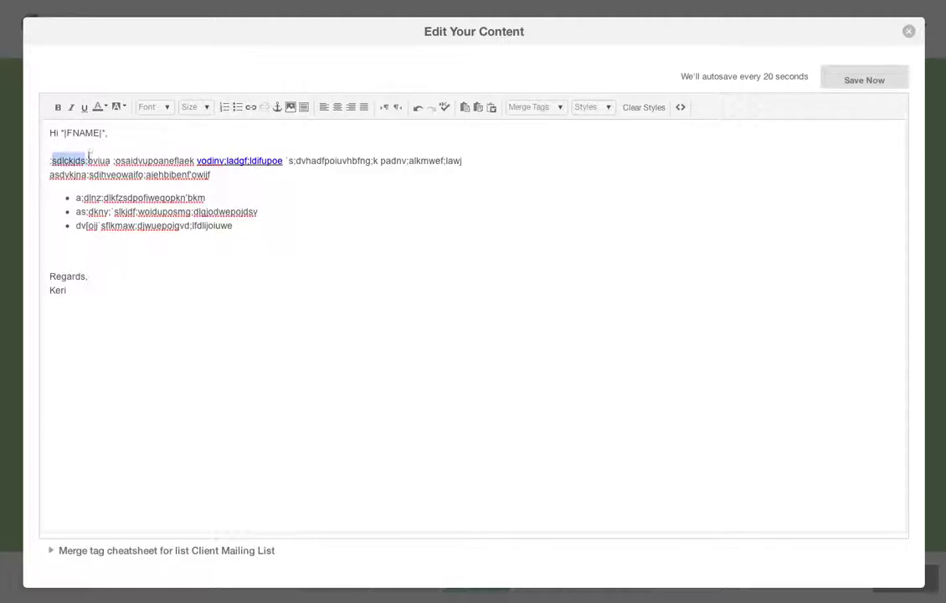
{"action": "left_click", "coordinate": [56, 106]}
{"action": "left_click_drag", "start_coordinate": [139, 175], "coordinate": [85, 175]}
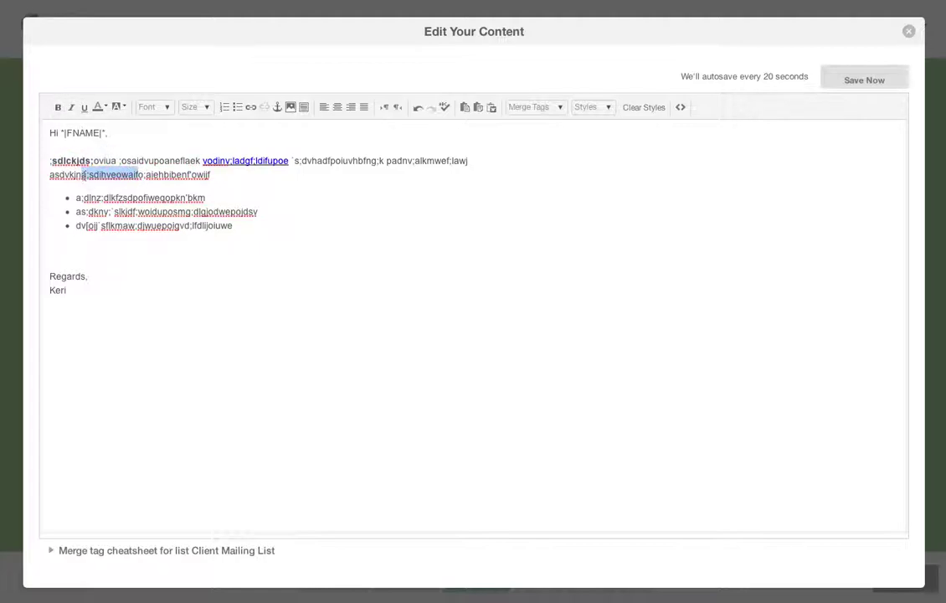
{"action": "left_click", "coordinate": [84, 107]}
- Save the edited content and scroll the Design preview to check the greeting, list, link and body text
{"action": "left_click", "coordinate": [859, 84]}
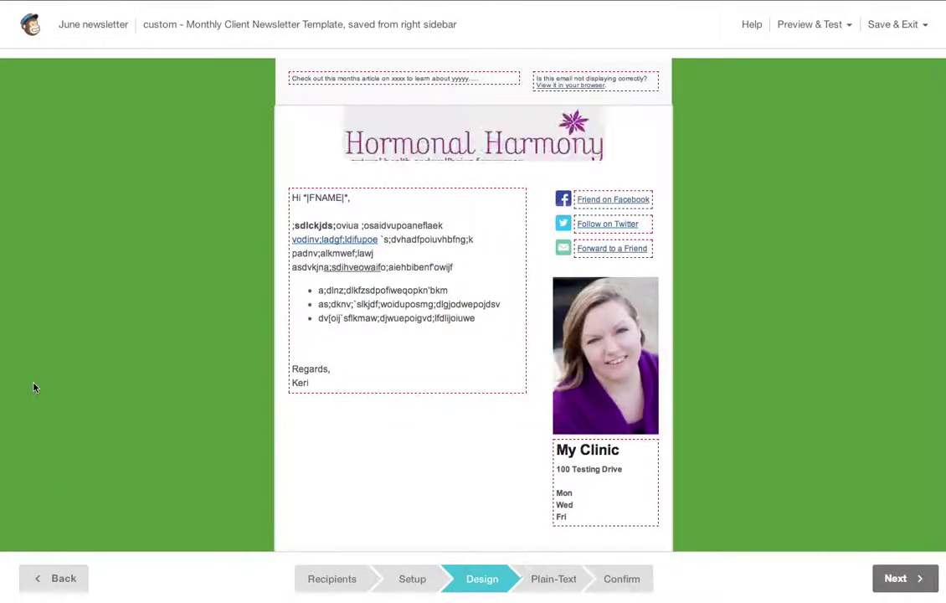
{"action": "scroll", "coordinate": [34, 387], "scroll_direction": "down", "scroll_amount": 3}
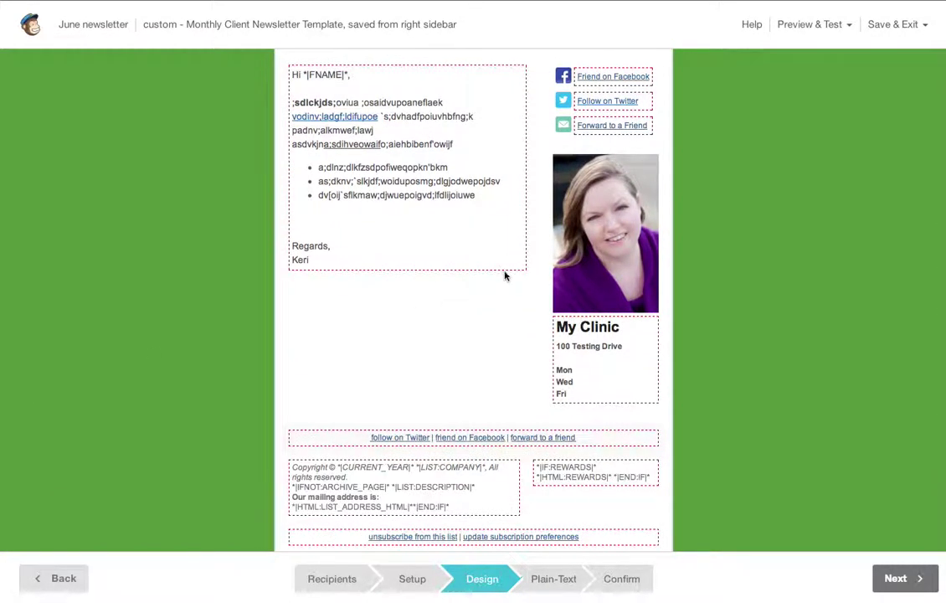
{"action": "scroll", "coordinate": [507, 266], "scroll_direction": "up", "scroll_amount": 5}
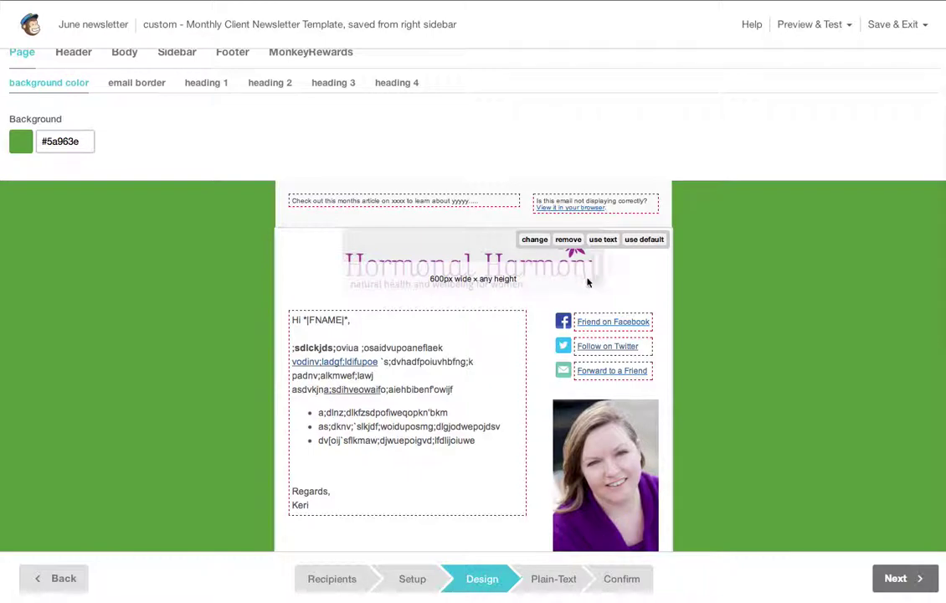
{"action": "scroll", "coordinate": [587, 283], "scroll_direction": "down", "scroll_amount": 5}
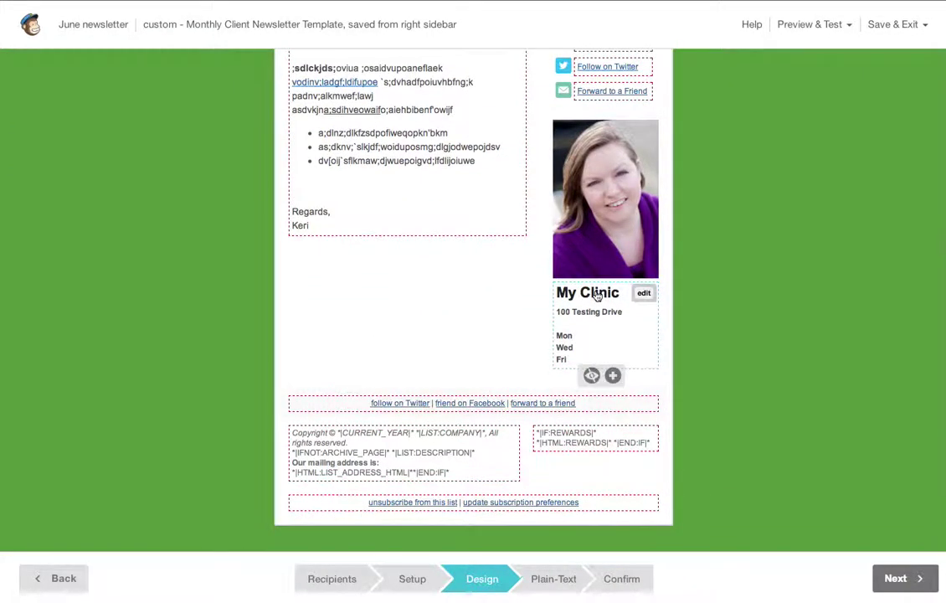
- Add a new repeatable content block to the sidebar below My Clinic
{"action": "left_click", "coordinate": [613, 379]}
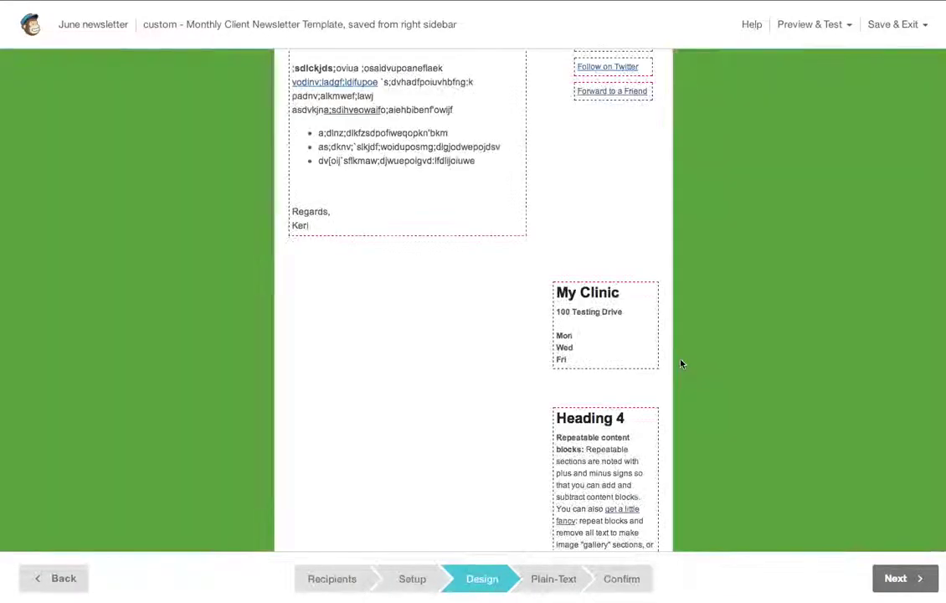
{"action": "scroll", "coordinate": [680, 363], "scroll_direction": "down", "scroll_amount": 5}
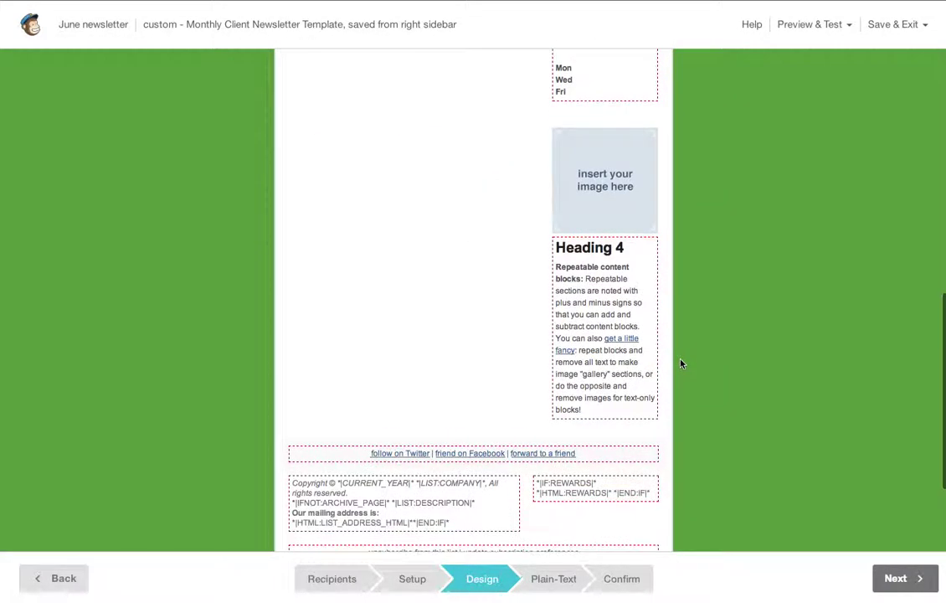
{"action": "scroll", "coordinate": [680, 363], "scroll_direction": "up", "scroll_amount": 3}
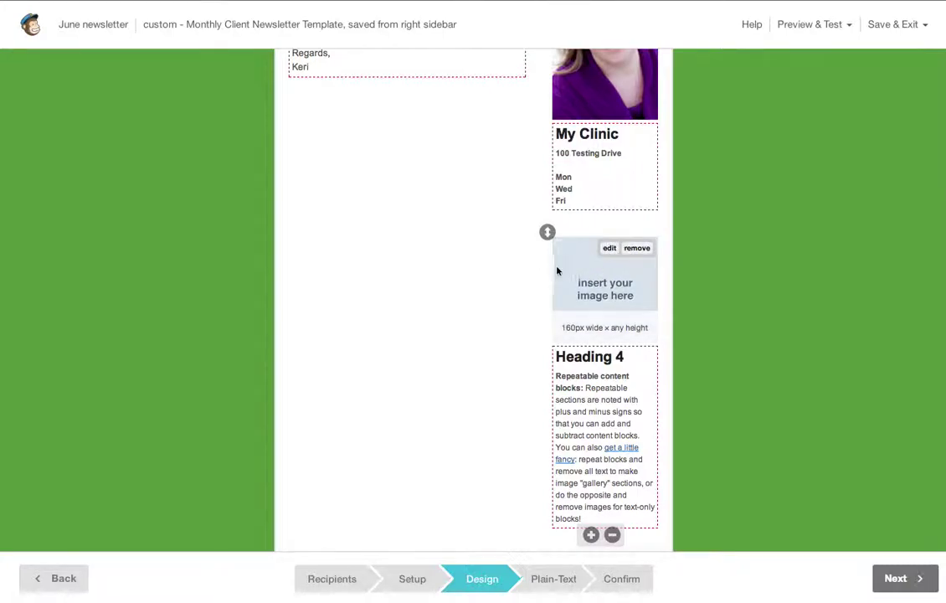
{"action": "scroll", "coordinate": [557, 271], "scroll_direction": "up", "scroll_amount": 1}
{"action": "scroll", "coordinate": [555, 270], "scroll_direction": "up", "scroll_amount": 4}
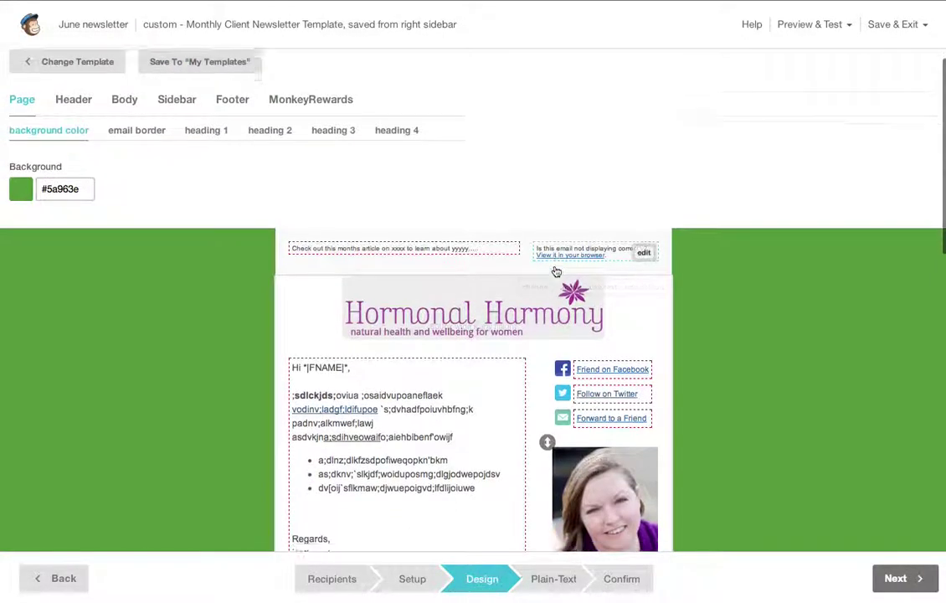
{"action": "scroll", "coordinate": [557, 270], "scroll_direction": "down", "scroll_amount": 5}
{"action": "scroll", "coordinate": [557, 271], "scroll_direction": "down", "scroll_amount": 2}
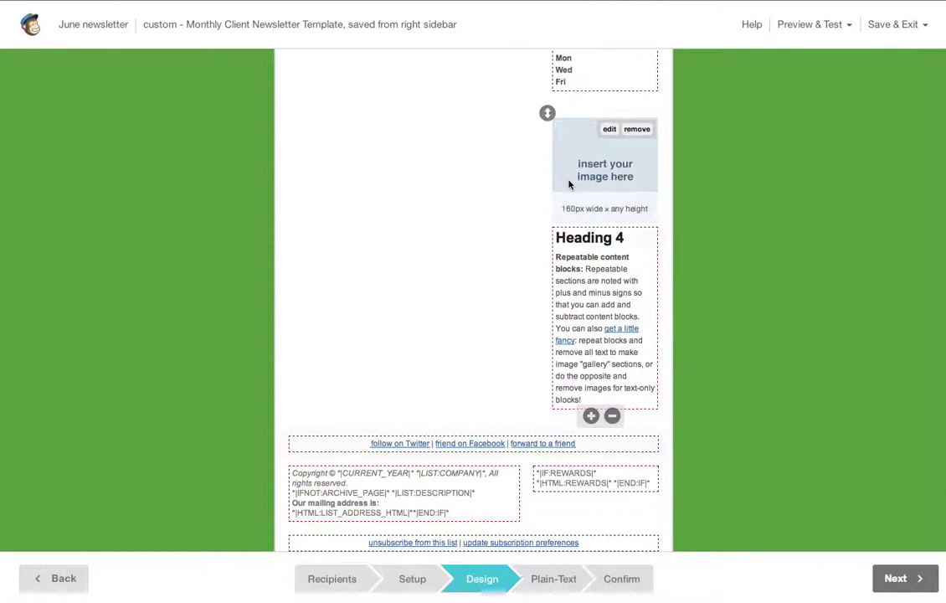
- Remove the new block's image placeholder, delete its Heading 4 placeholder text, and save it empty
{"action": "mouse_move", "coordinate": [639, 135]}
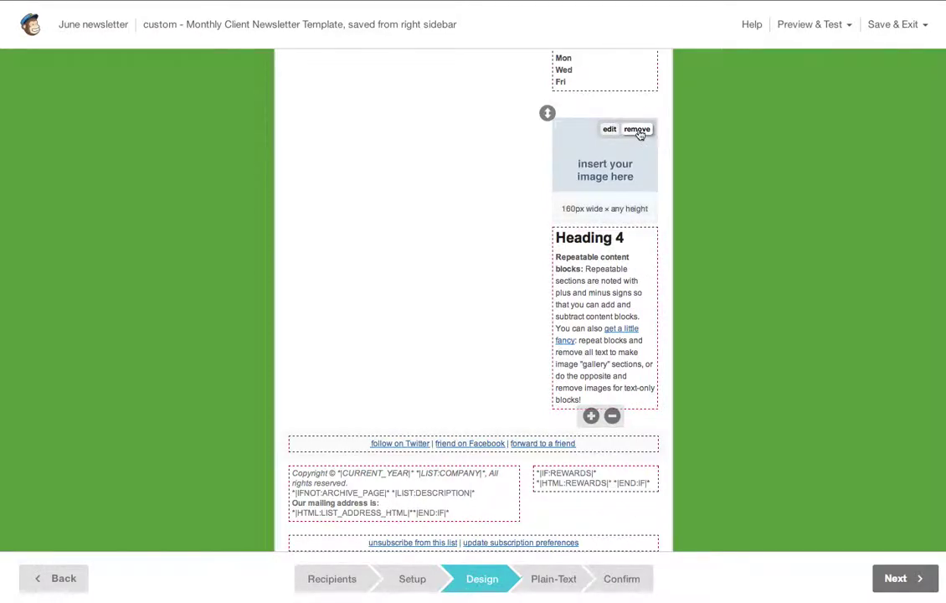
{"action": "left_click", "coordinate": [637, 131]}
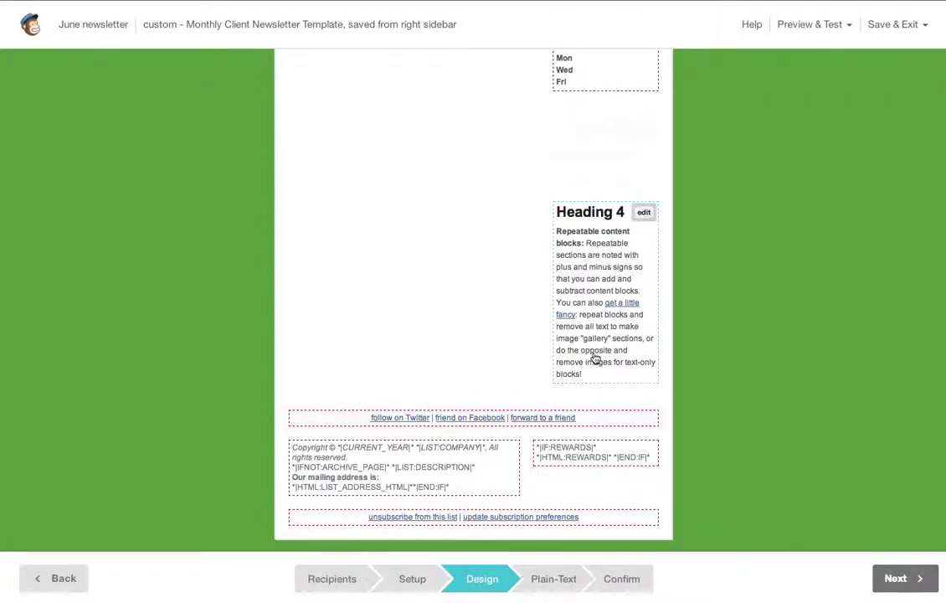
{"action": "left_click", "coordinate": [638, 214]}
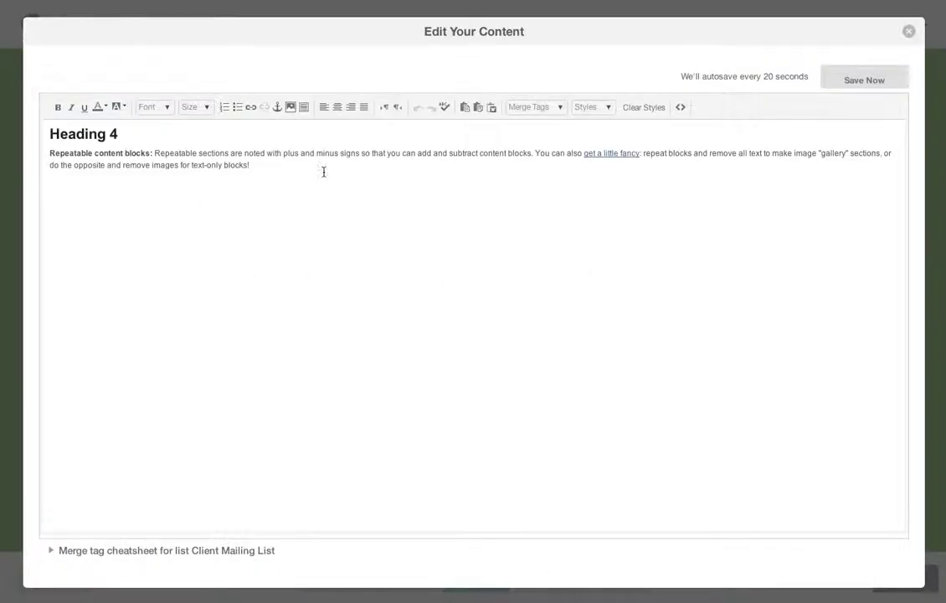
{"action": "left_click_drag", "start_coordinate": [324, 171], "coordinate": [48, 132]}
{"action": "key", "text": "BackSpace"}
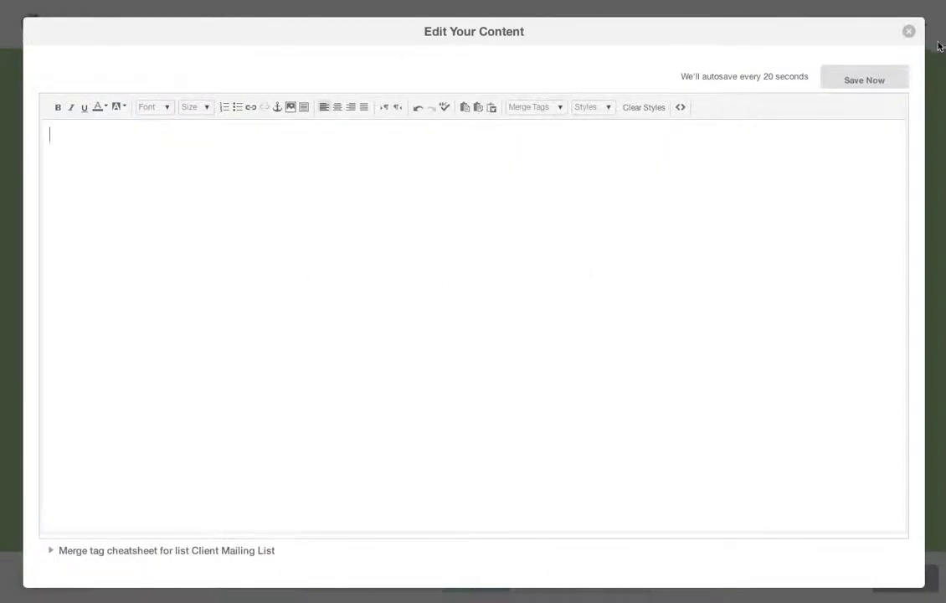
{"action": "left_click", "coordinate": [860, 79]}
{"action": "scroll", "coordinate": [416, 315], "scroll_direction": "up", "scroll_amount": 6}
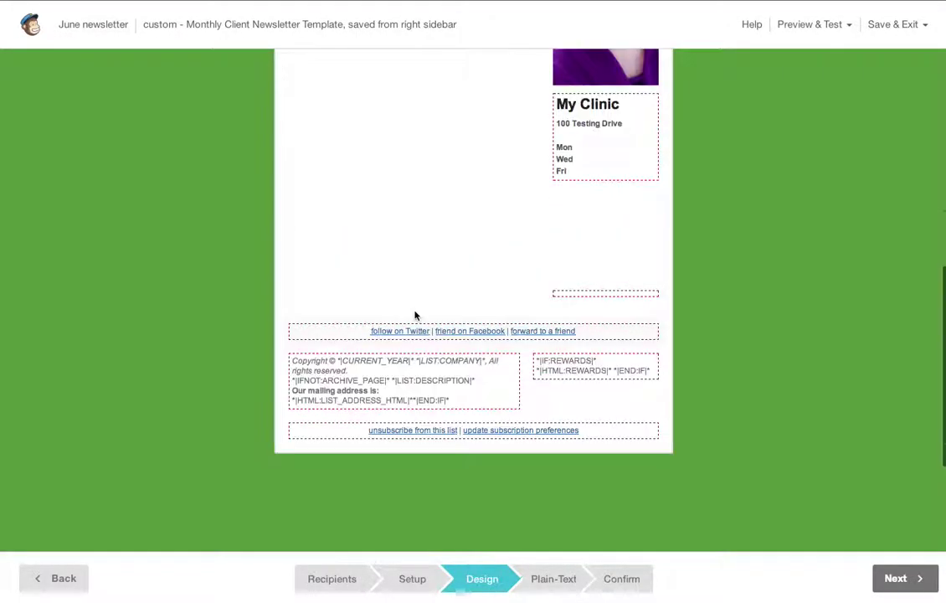
{"action": "scroll", "coordinate": [419, 323], "scroll_direction": "down", "scroll_amount": 3}
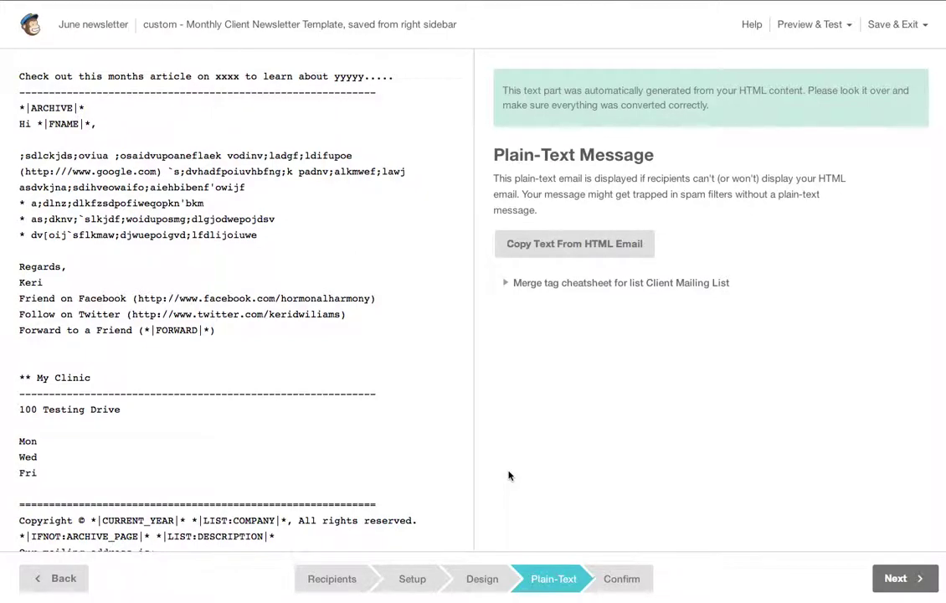
- Look over the auto-generated plain-text message, then move on to the Confirm step
{"action": "left_click_drag", "start_coordinate": [18, 74], "coordinate": [345, 239]}
{"action": "left_click", "coordinate": [306, 210]}
{"action": "left_click", "coordinate": [888, 588]}
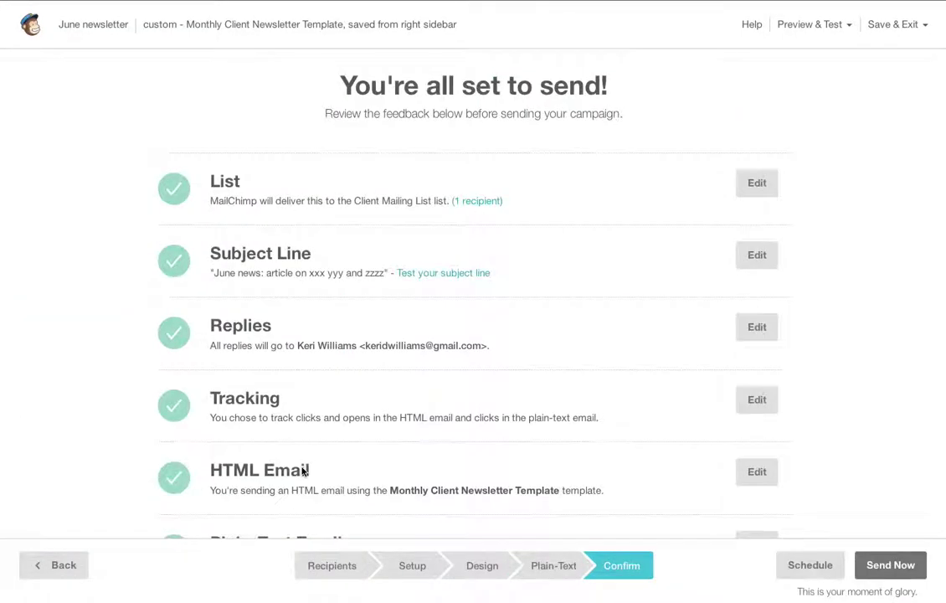
- Review the Confirm checklist, verifying every item from List through MonkeyRewards is ready
{"action": "scroll", "coordinate": [303, 472], "scroll_direction": "down", "scroll_amount": 2}
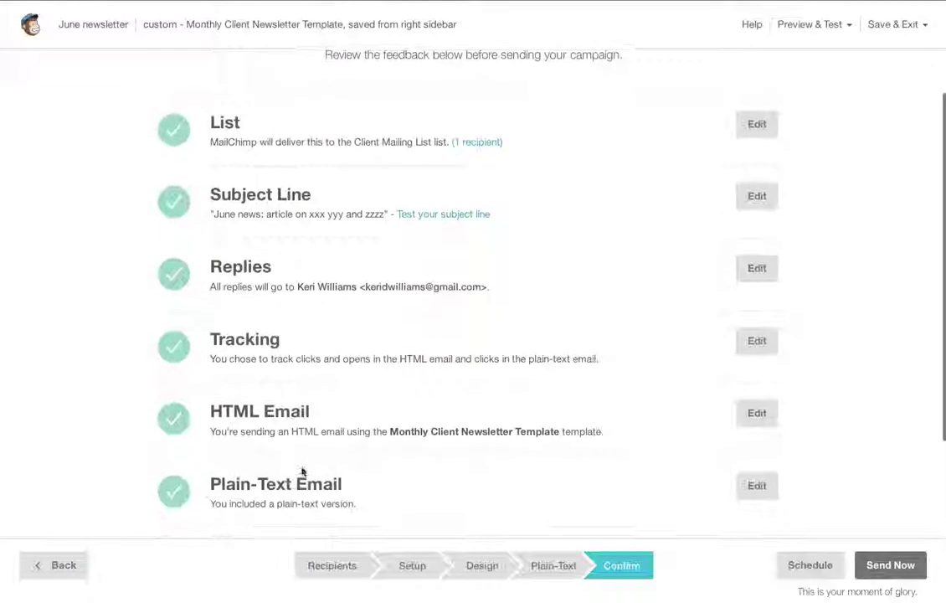
{"action": "scroll", "coordinate": [303, 472], "scroll_direction": "up", "scroll_amount": 2}
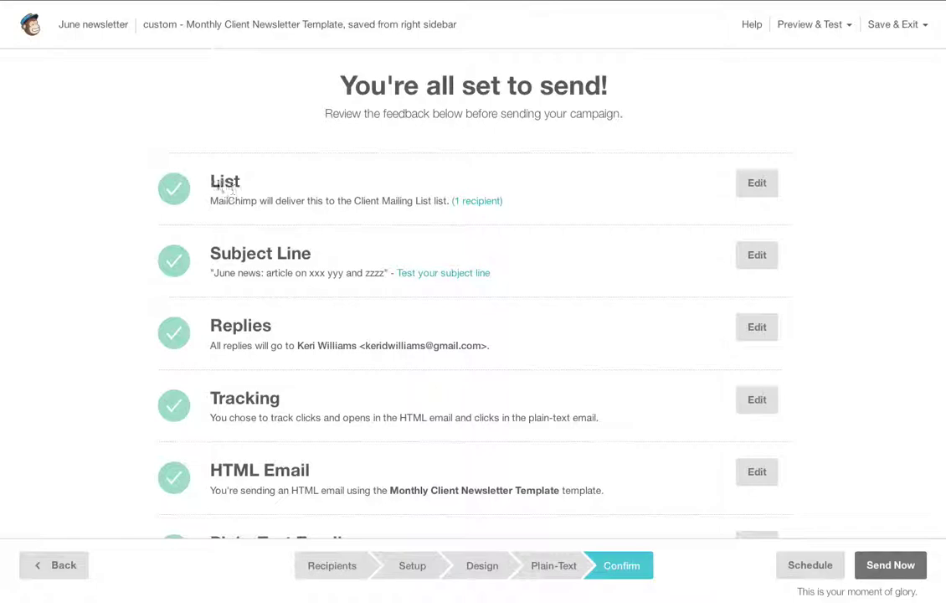
{"action": "left_click_drag", "start_coordinate": [220, 185], "coordinate": [520, 198]}
{"action": "left_click", "coordinate": [526, 202]}
{"action": "scroll", "coordinate": [528, 203], "scroll_direction": "down", "scroll_amount": 3}
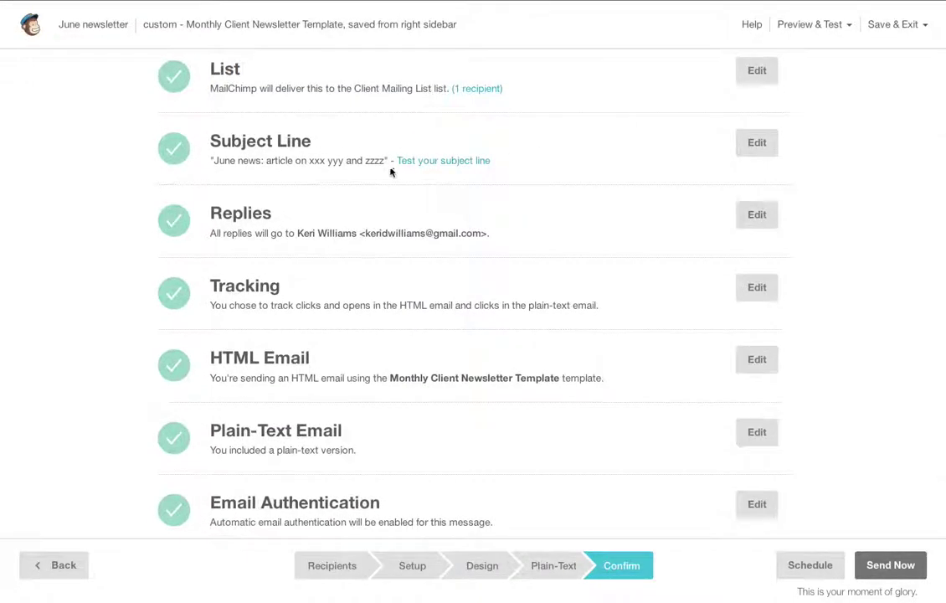
{"action": "scroll", "coordinate": [476, 238], "scroll_direction": "down", "scroll_amount": 1}
{"action": "scroll", "coordinate": [308, 233], "scroll_direction": "down", "scroll_amount": 1}
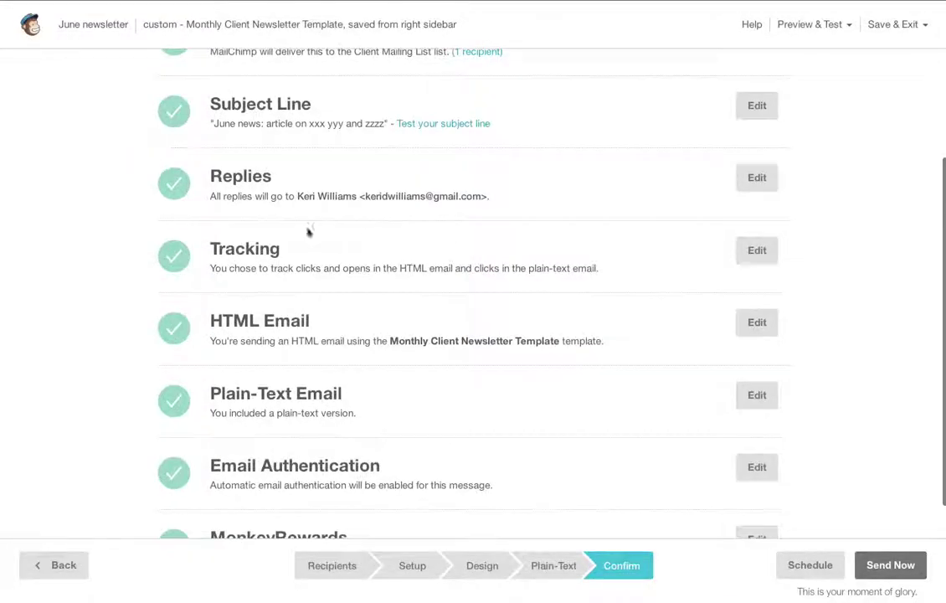
{"action": "scroll", "coordinate": [592, 266], "scroll_direction": "down", "scroll_amount": 1}
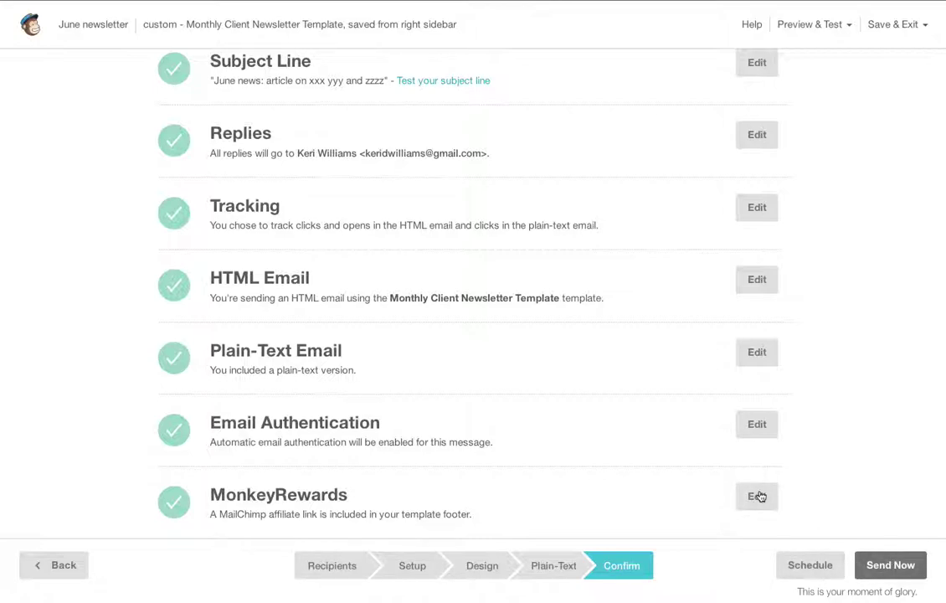
{"action": "scroll", "coordinate": [760, 496], "scroll_direction": "up", "scroll_amount": 3}
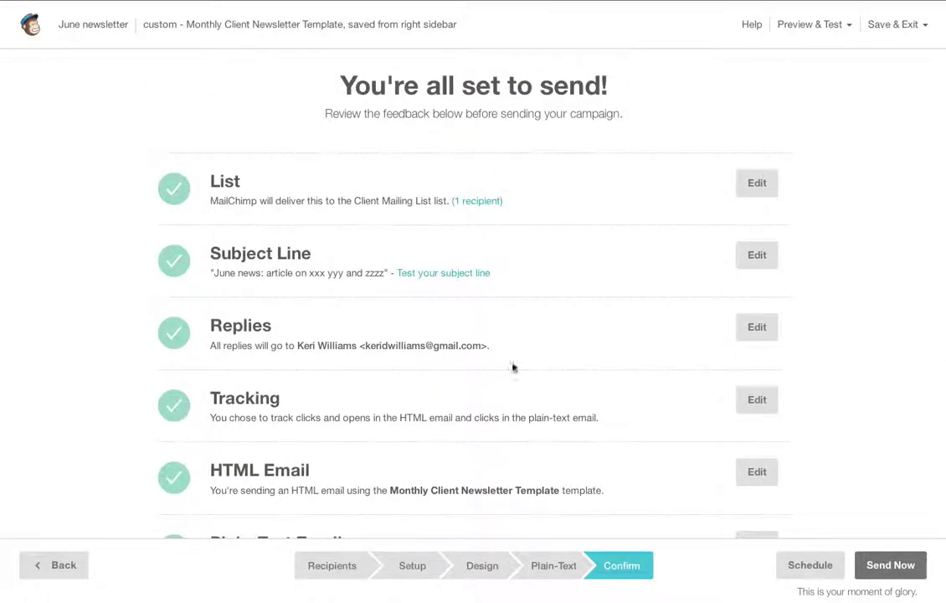
{"action": "scroll", "coordinate": [594, 393], "scroll_direction": "down", "scroll_amount": 3}
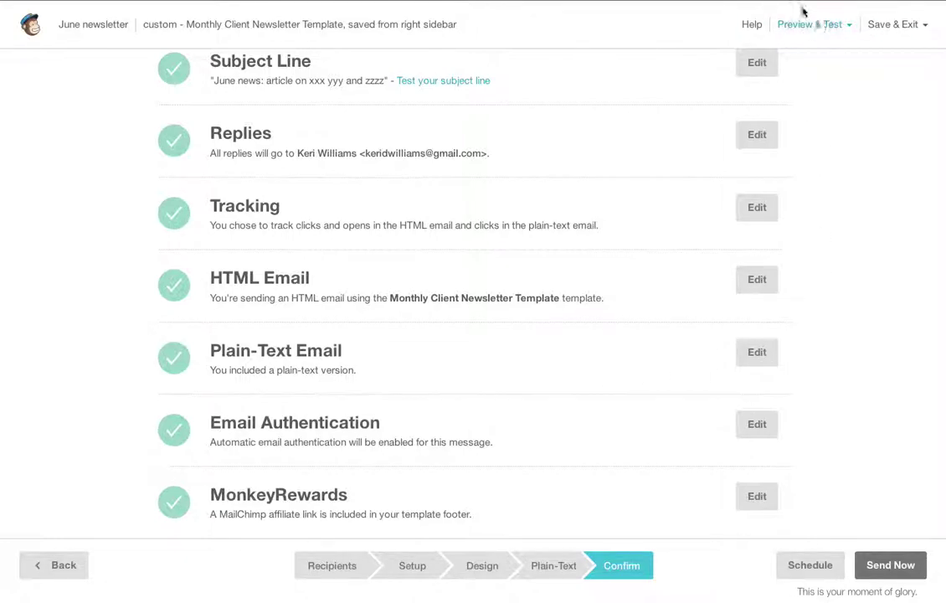
{"action": "left_click", "coordinate": [851, 28]}
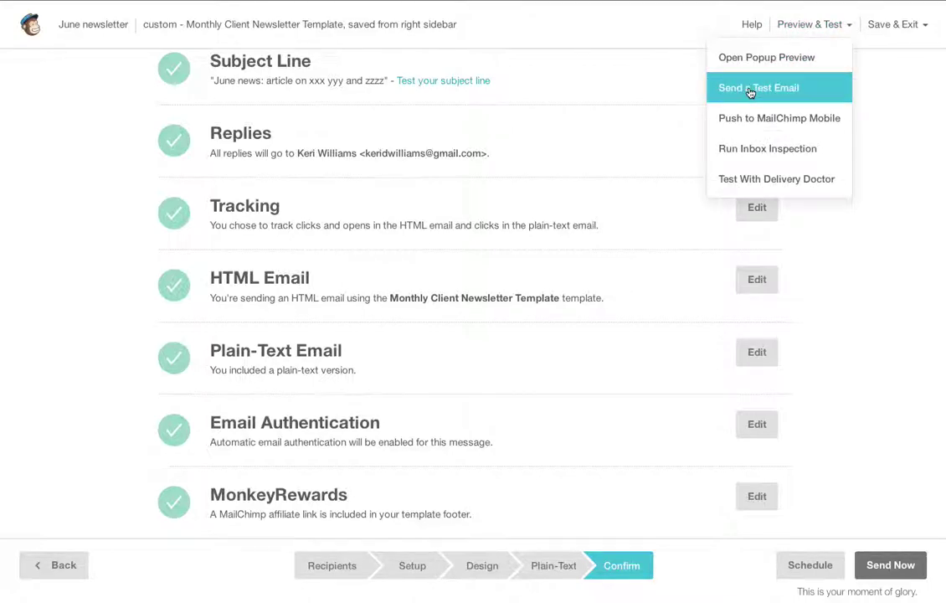
- Send a test email of the June newsletter to the recipient's e-mail address and dismiss the confirmation
{"action": "left_click", "coordinate": [852, 28]}
{"action": "left_click", "coordinate": [851, 28]}
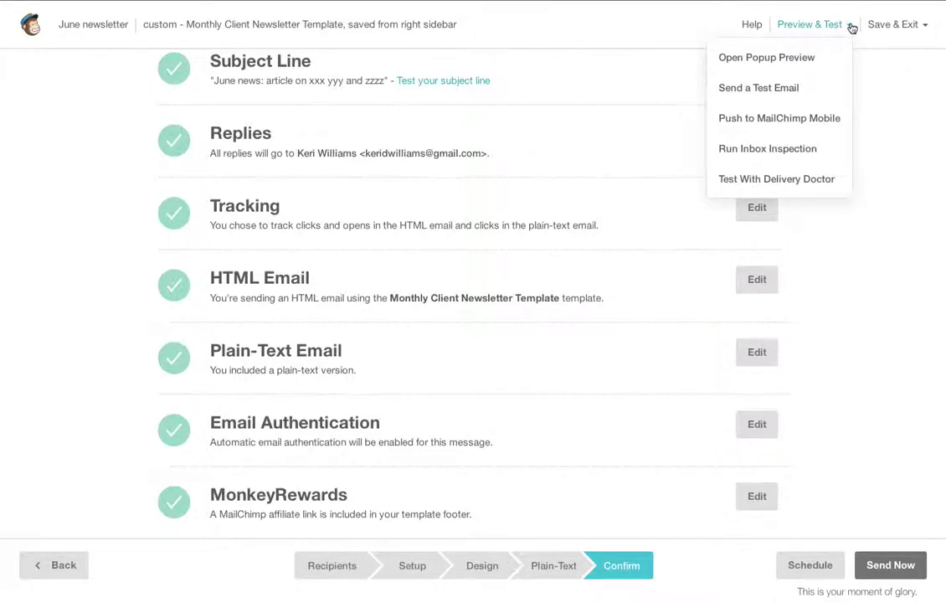
{"action": "left_click", "coordinate": [763, 91]}
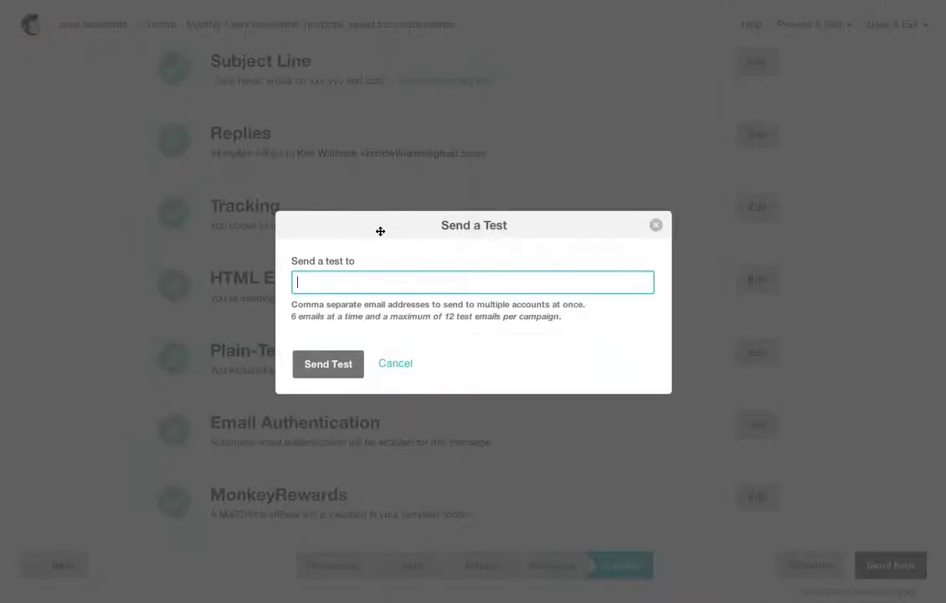
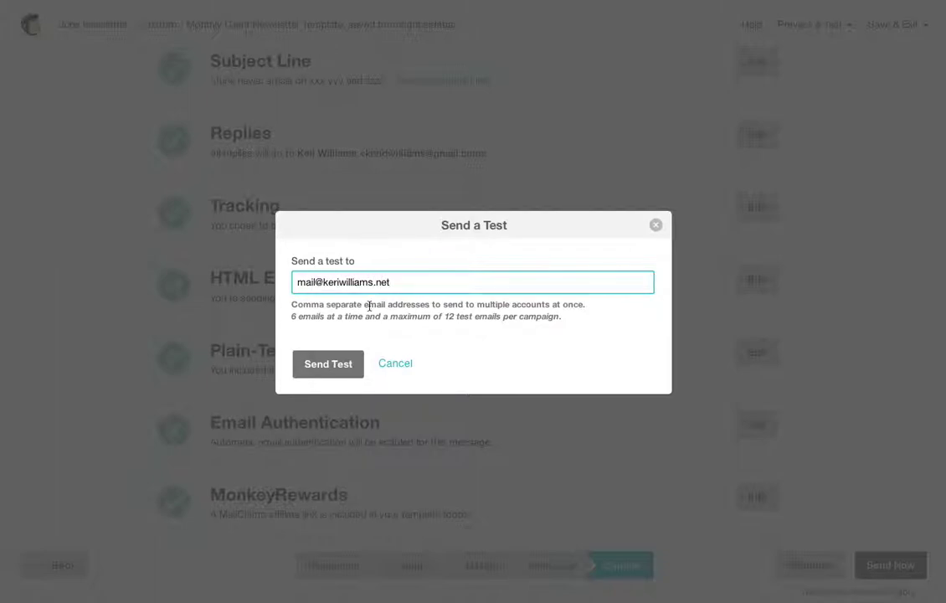
{"action": "left_click", "coordinate": [314, 364]}
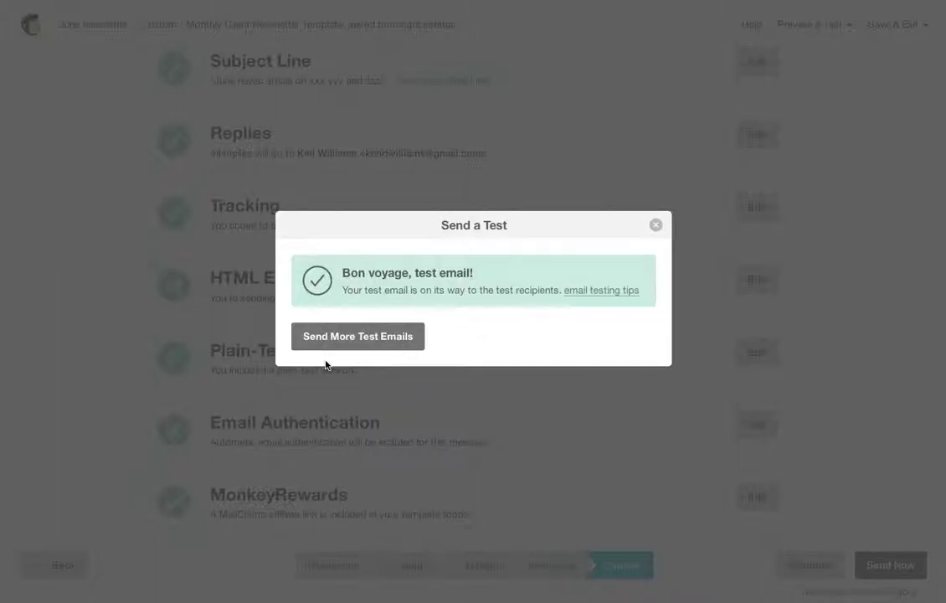
{"action": "left_click", "coordinate": [657, 226]}
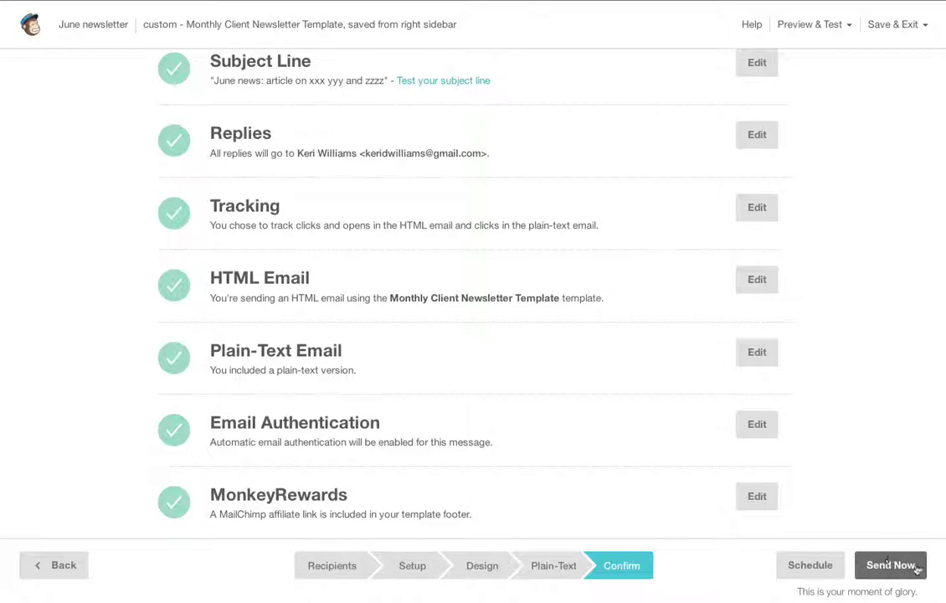
- Schedule the June newsletter for delivery on July 31, 2013 at 5:00 PM
{"action": "left_click", "coordinate": [803, 570]}
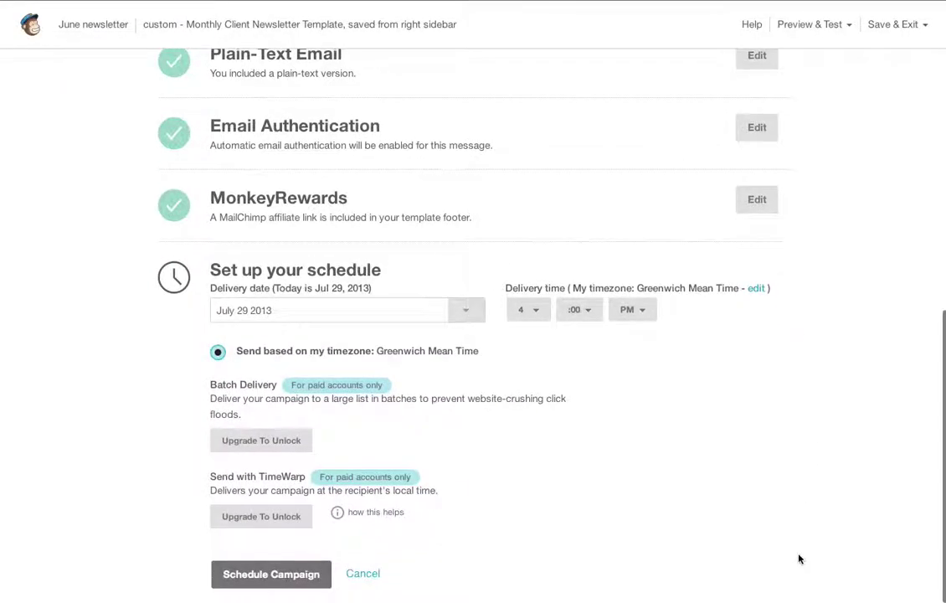
{"action": "left_click", "coordinate": [467, 312]}
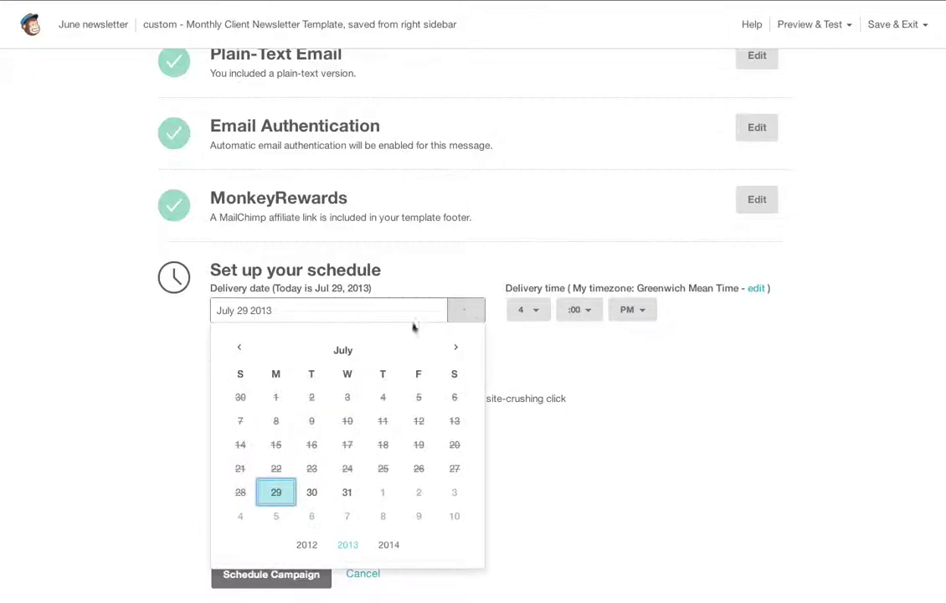
{"action": "left_click", "coordinate": [347, 492]}
{"action": "left_click", "coordinate": [530, 310]}
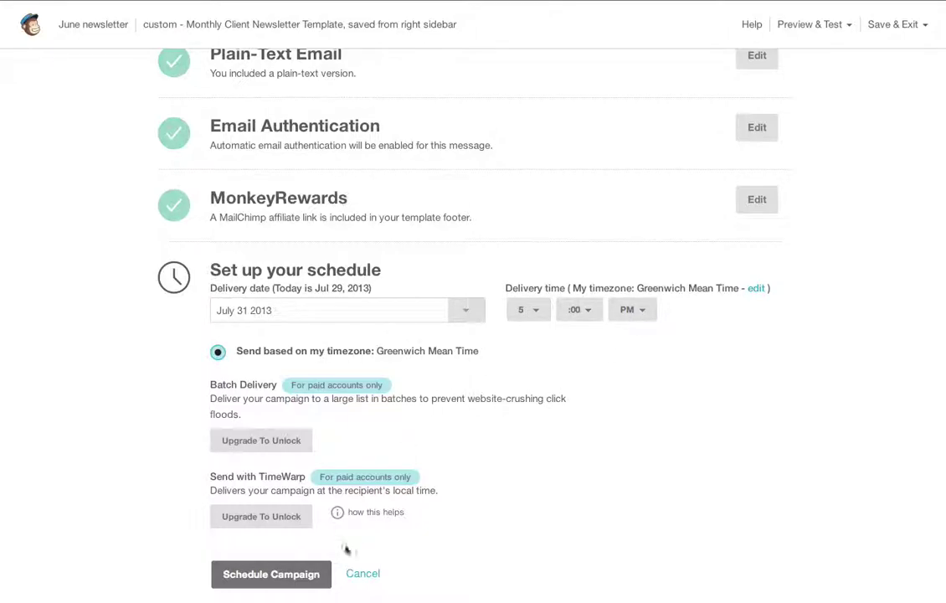
{"action": "left_click", "coordinate": [294, 576]}
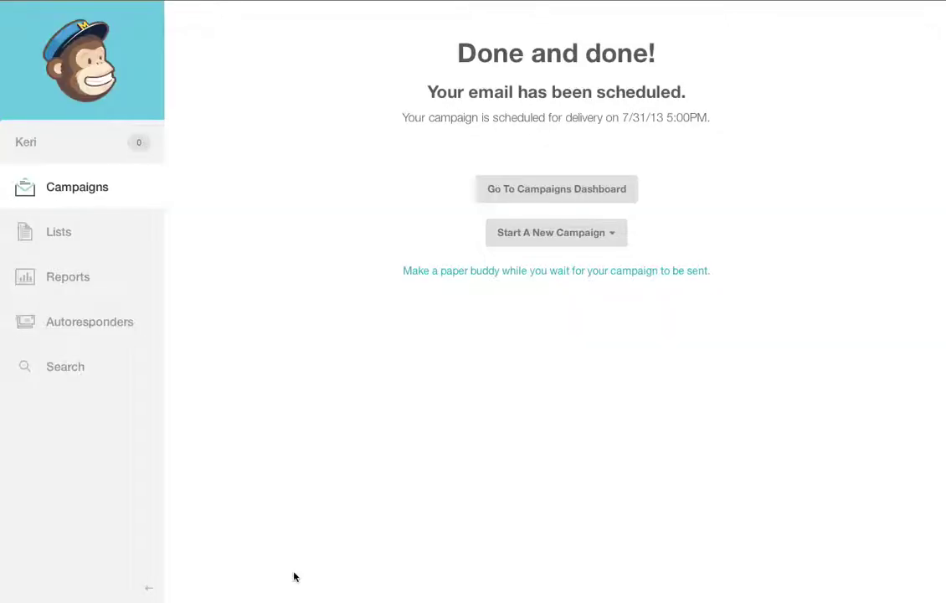
- Go to the Campaigns dashboard, where June newsletter shows Scheduled for Jul 31, 2013 05:00 pm
{"action": "left_click", "coordinate": [511, 192]}
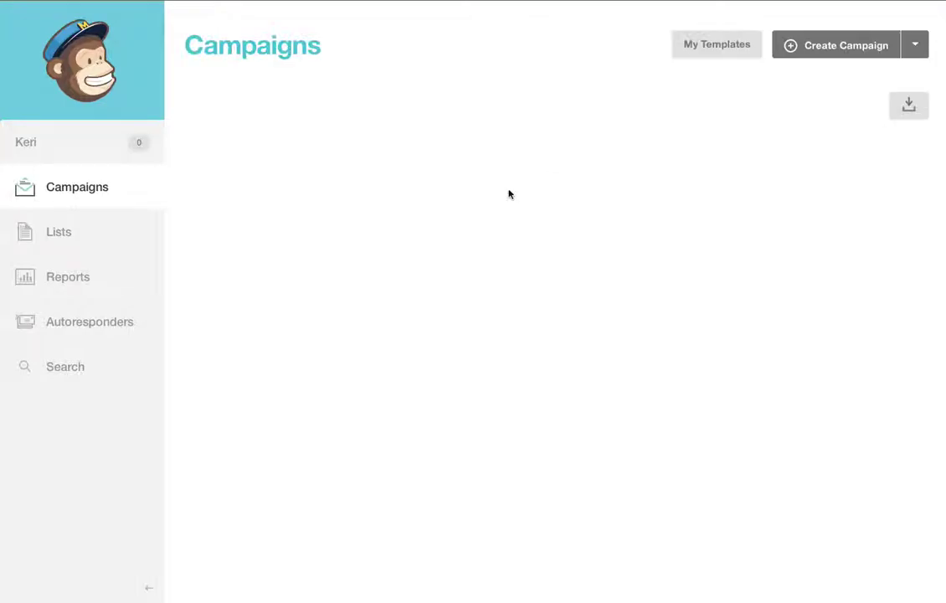